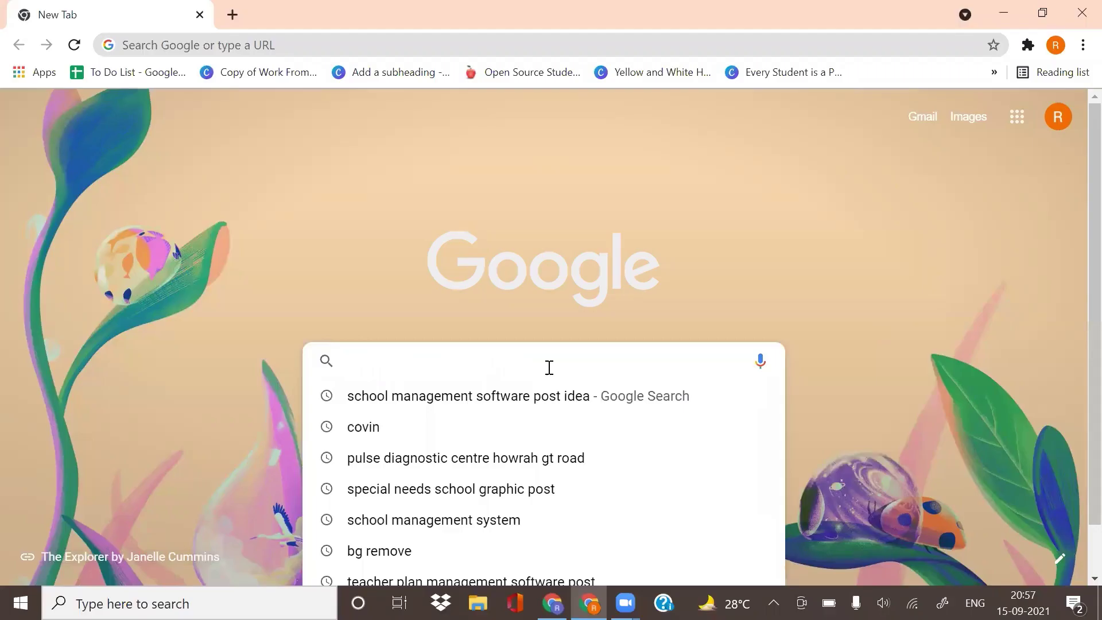
Step: Search Google for 'opensis'
type("pensis")
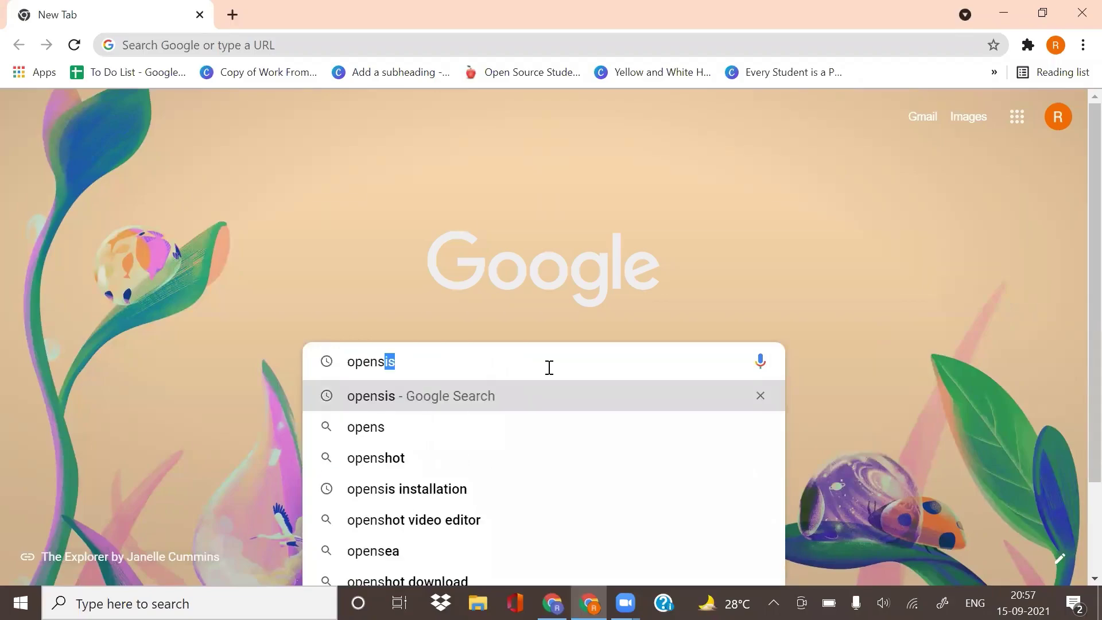
key("Return")
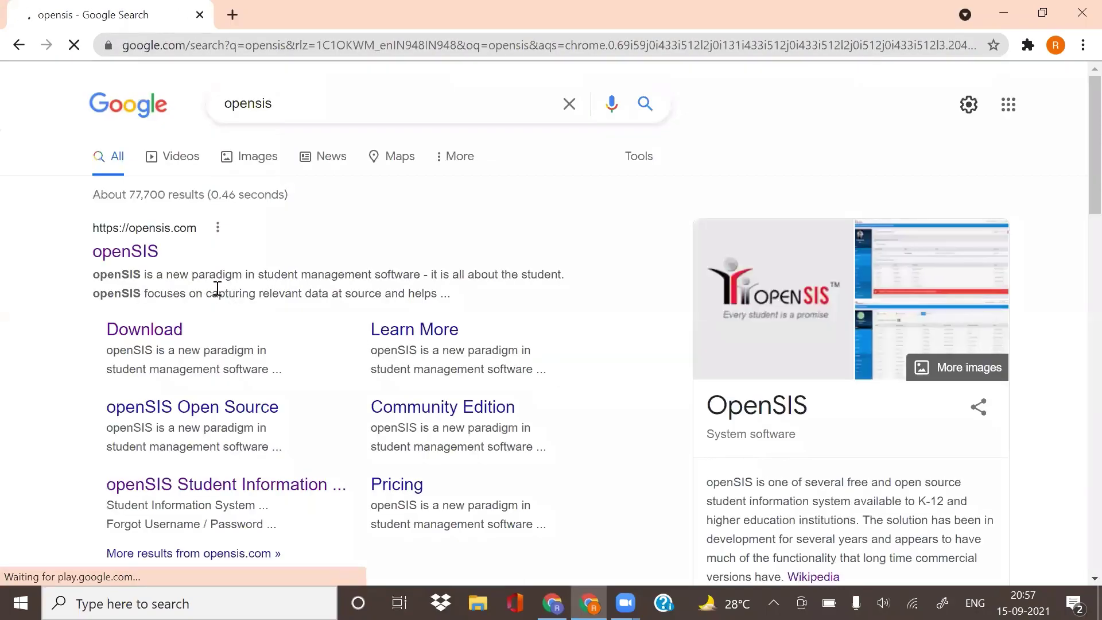
Step: Open the official openSIS website and go to its Community page
left_click(146, 253)
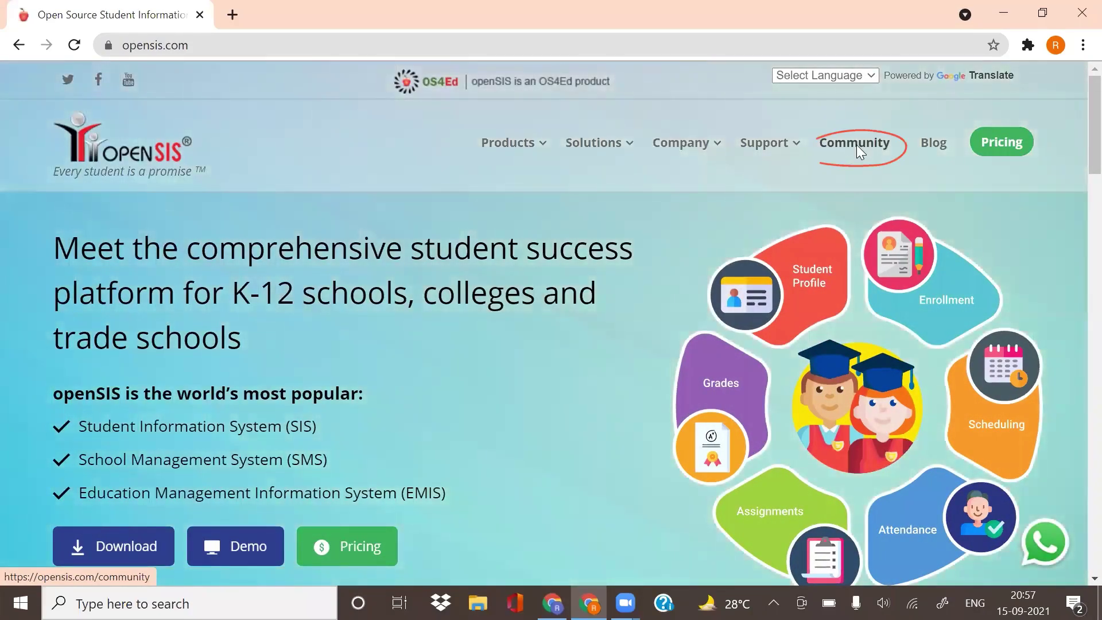
left_click(856, 145)
scroll(369, 446, "down", 15)
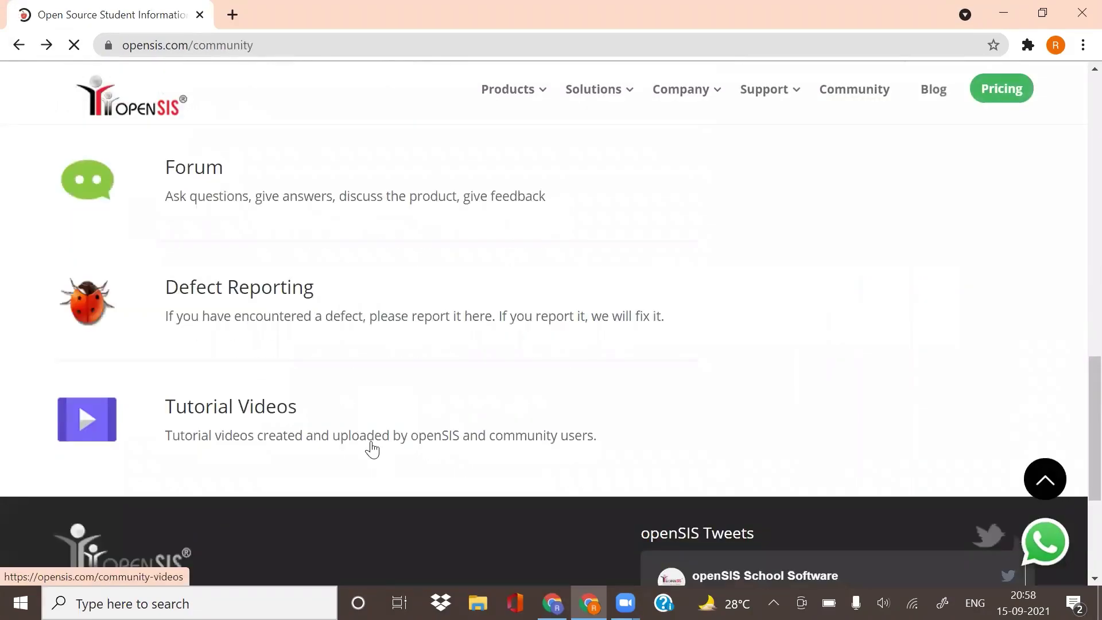
scroll(372, 449, "up", 10)
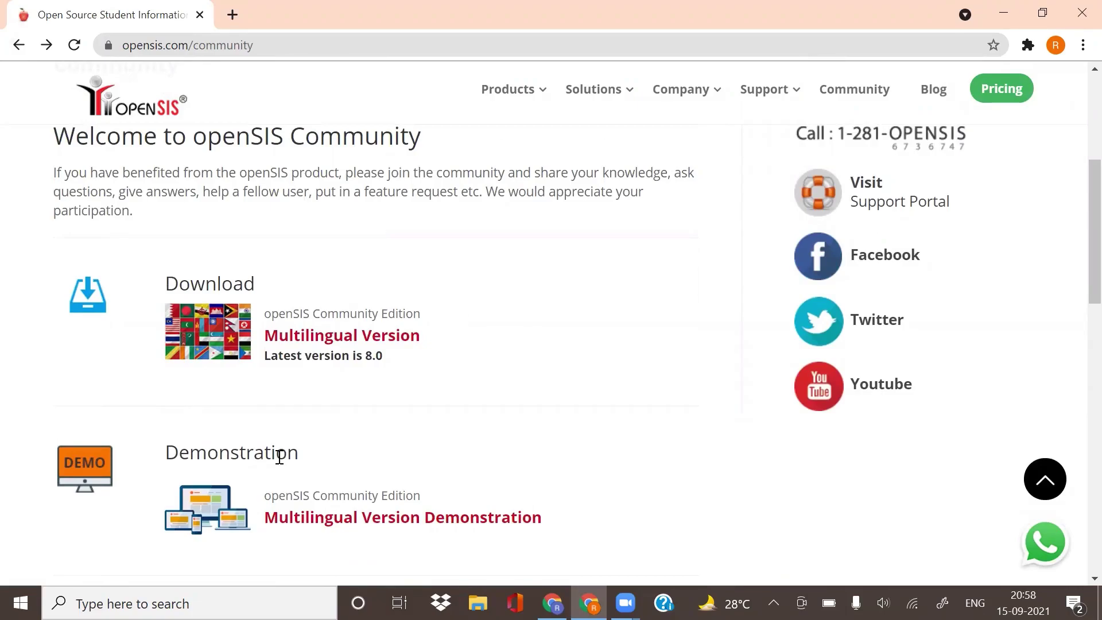
Step: Choose the Multilingual Community Edition download and proceed past the form to the download page
left_click(300, 341)
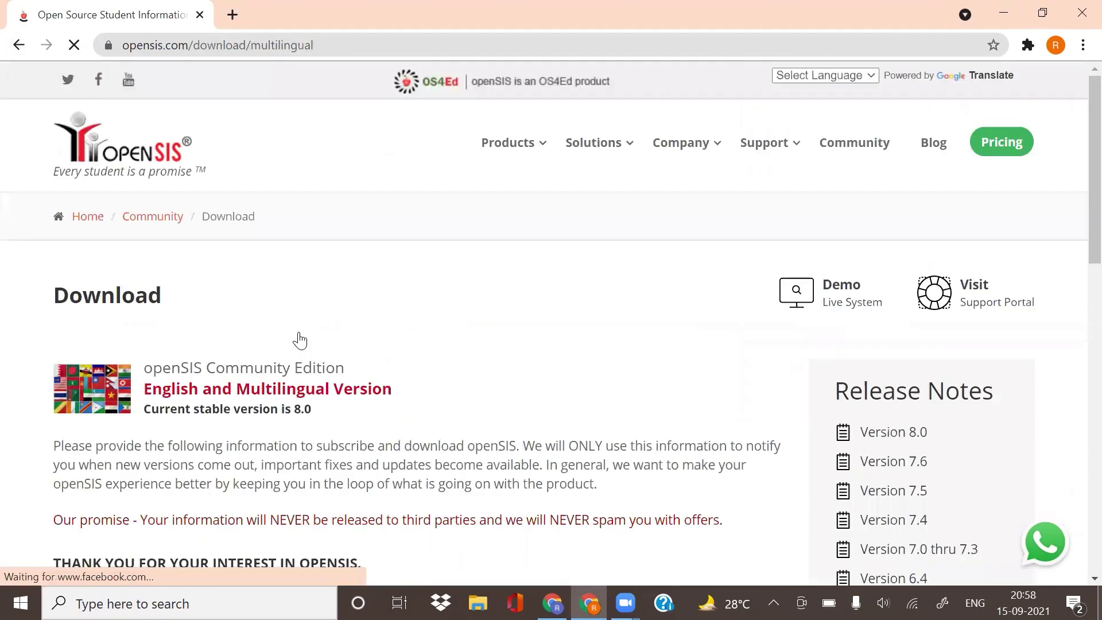
scroll(300, 340, "down", 6)
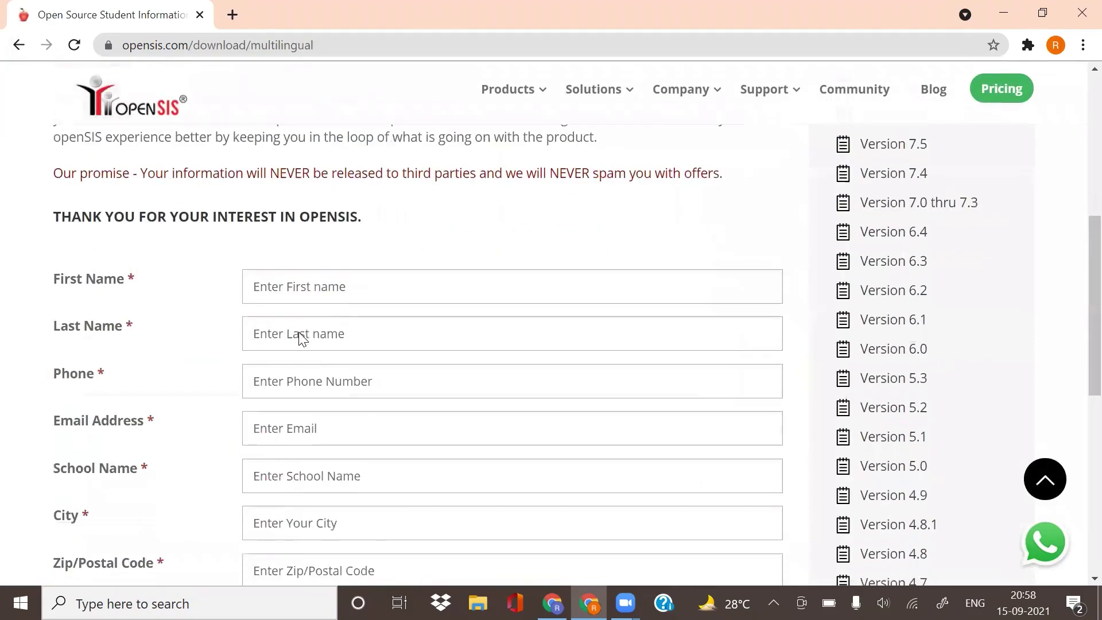
scroll(299, 332, "down", 8)
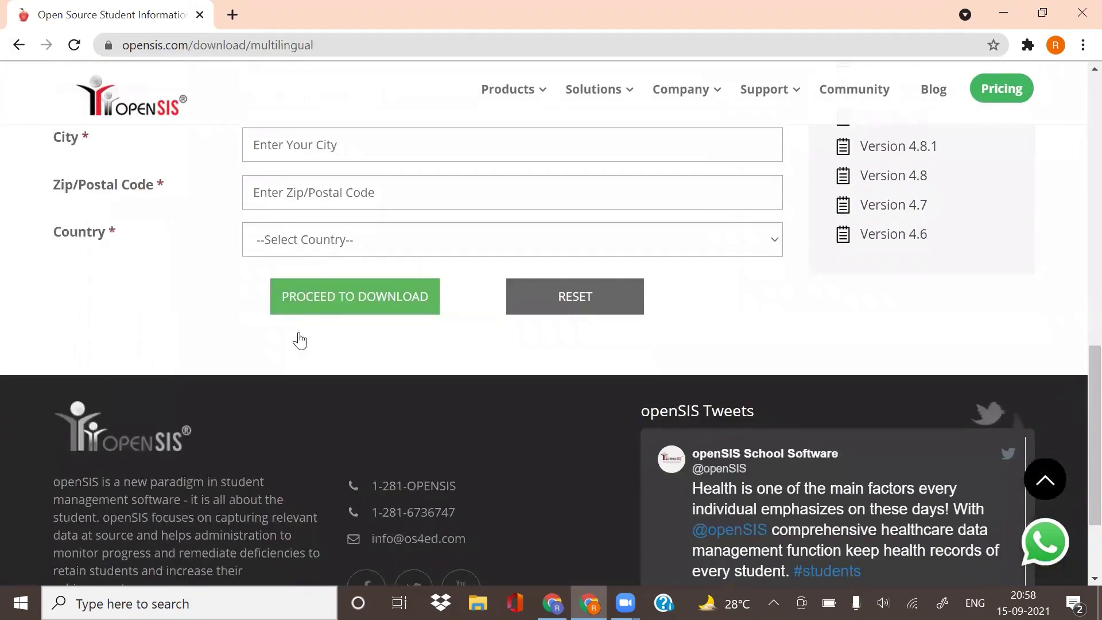
scroll(299, 340, "down", 2)
left_click(381, 168)
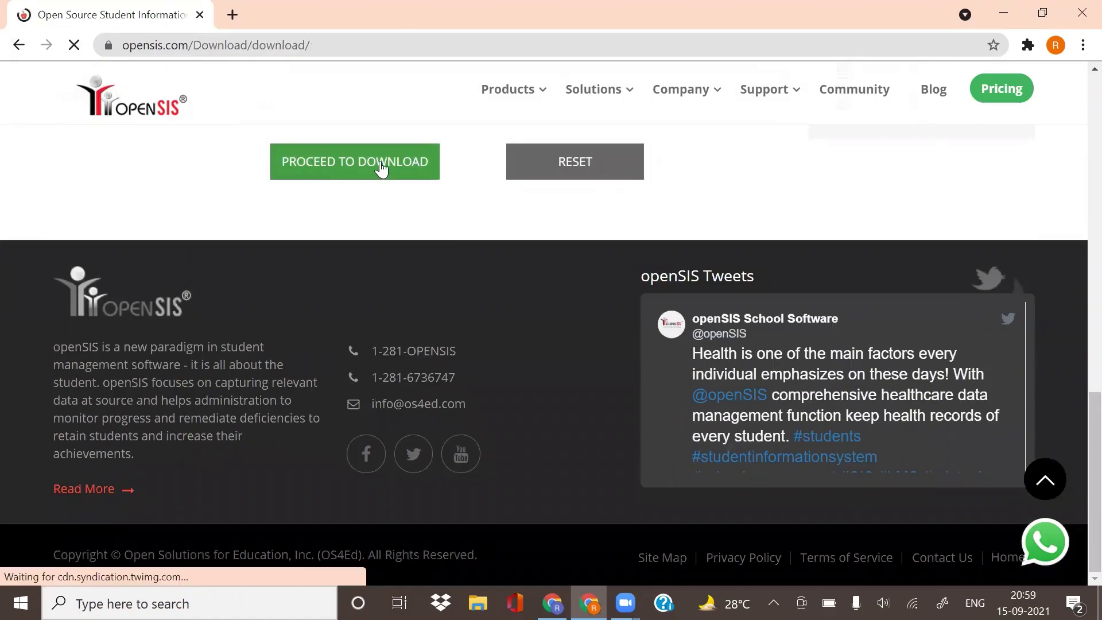
scroll(381, 168, "down", 3)
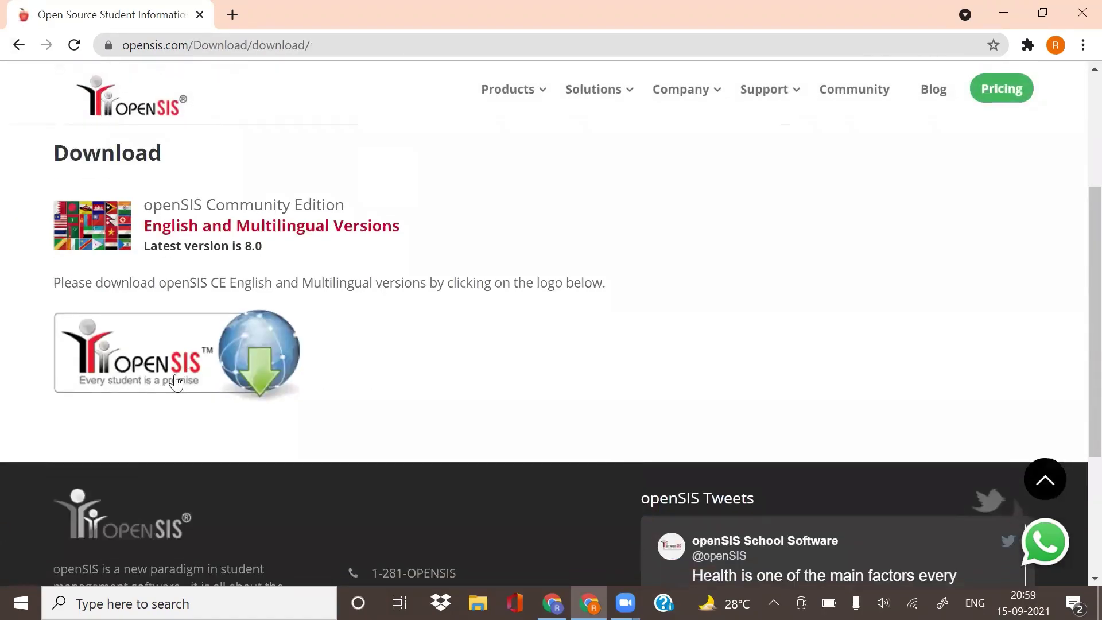
Step: Open the openSIS 8.0 GitHub release and download opensis8.0.zip
left_click(189, 347)
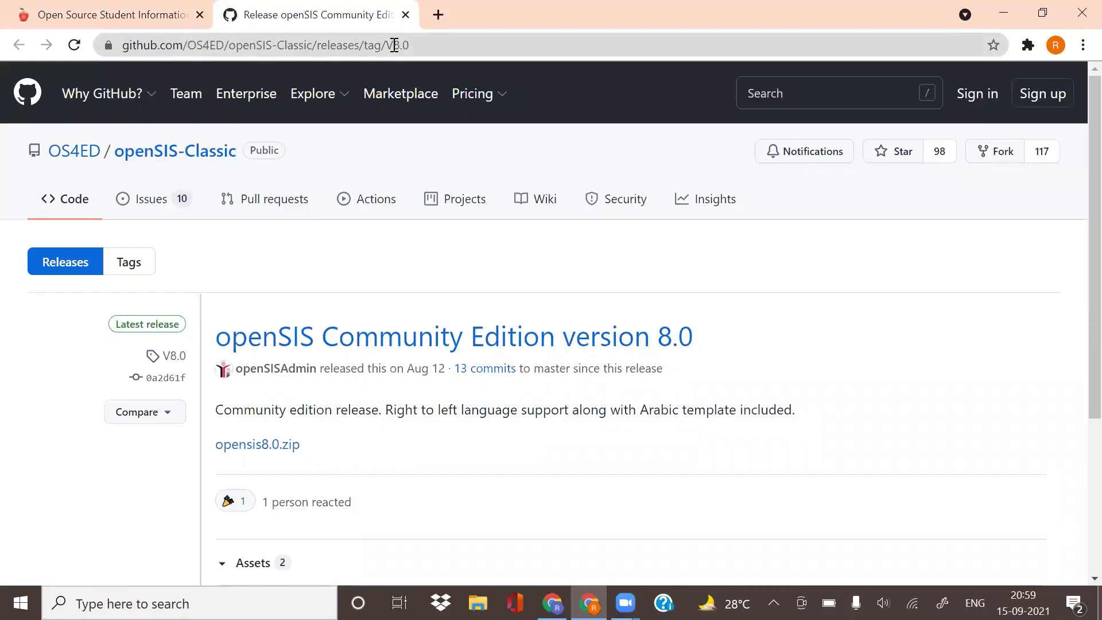
left_click(275, 447)
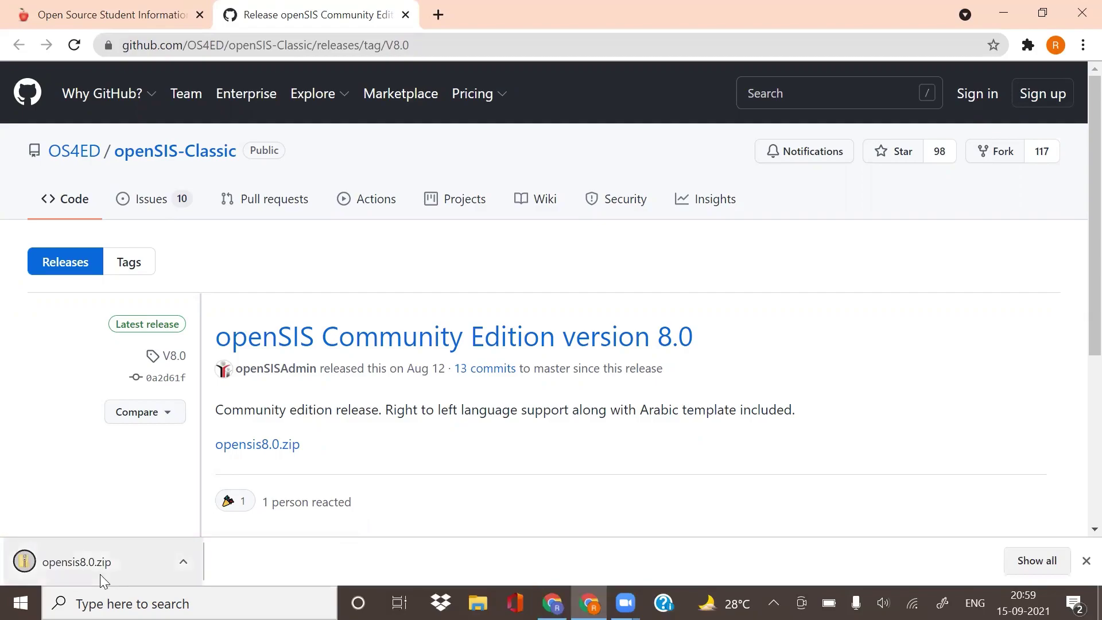
Step: Return to the openSIS site and open the Installation article in the support portal
left_click(124, 17)
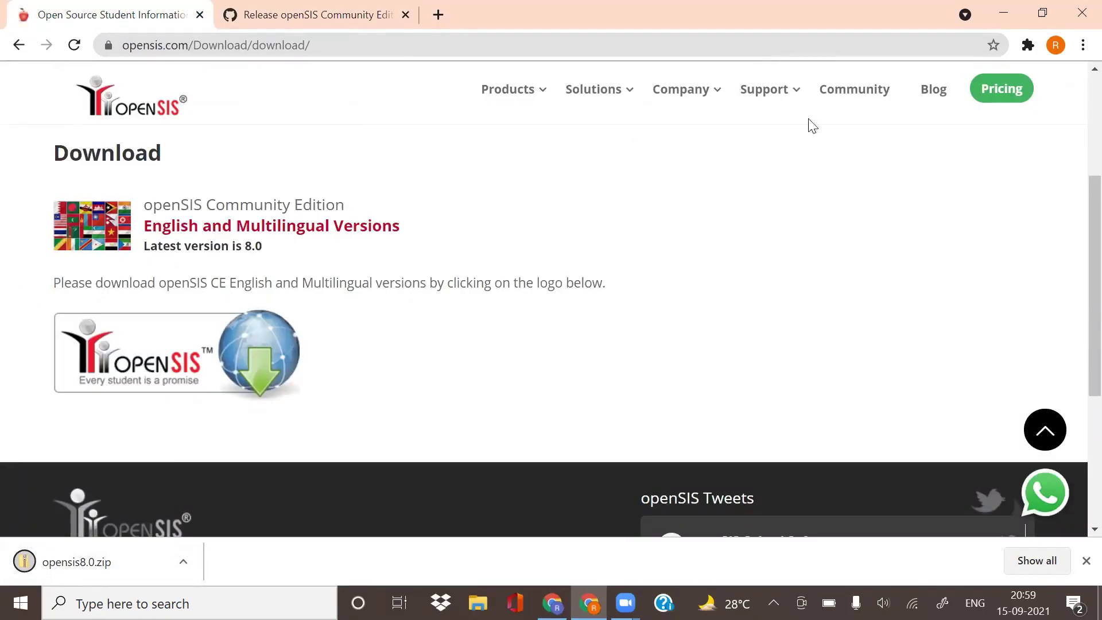
mouse_move(779, 94)
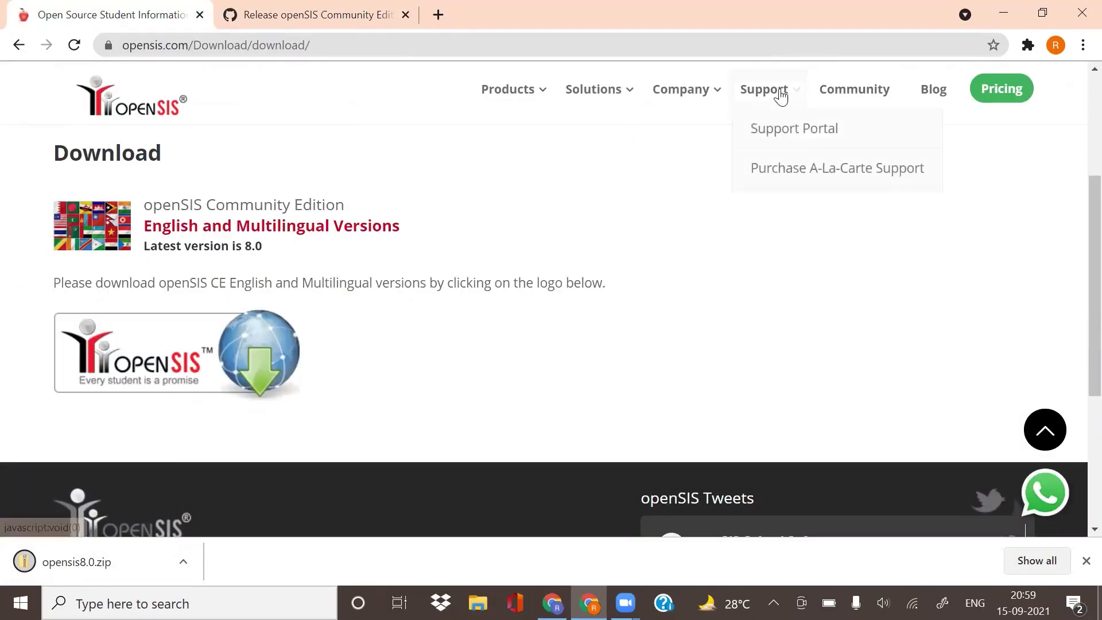
left_click(782, 141)
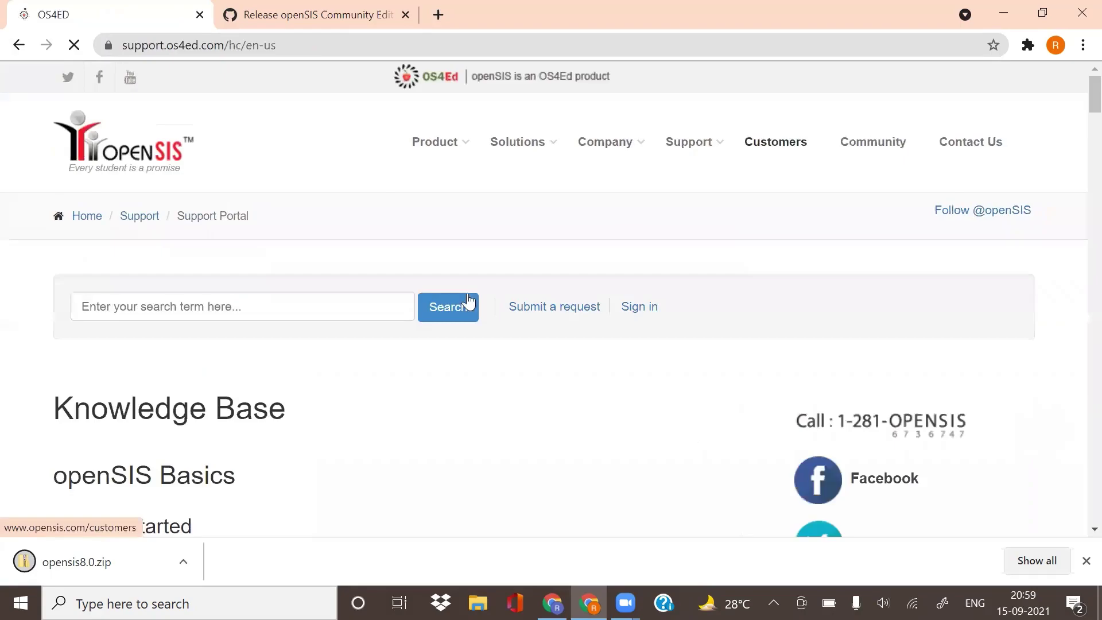
scroll(411, 324, "down", 3)
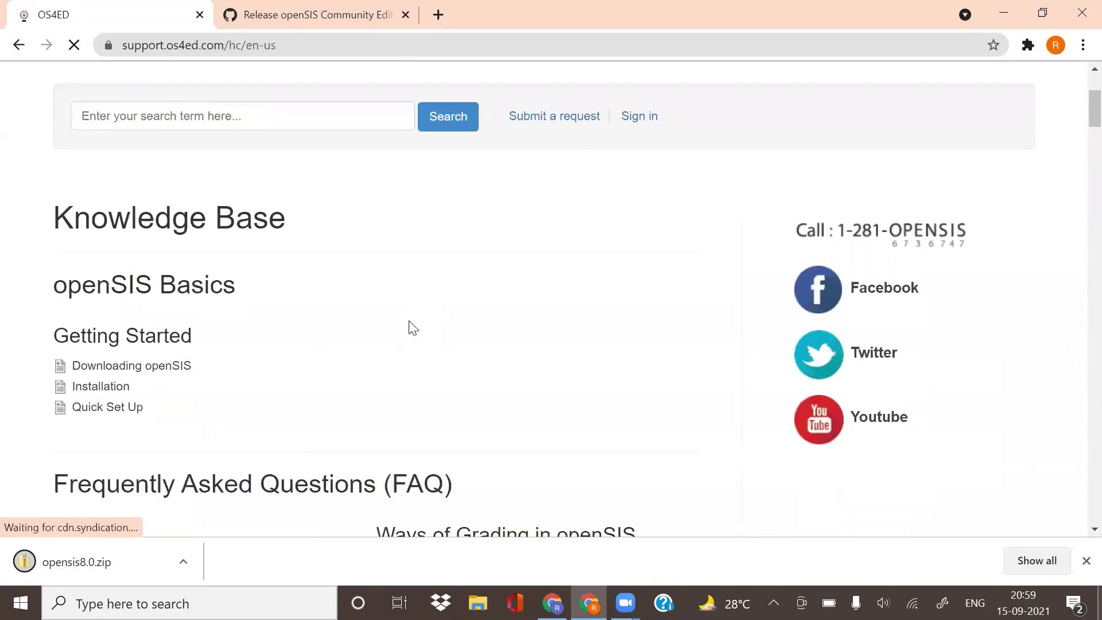
left_click(106, 391)
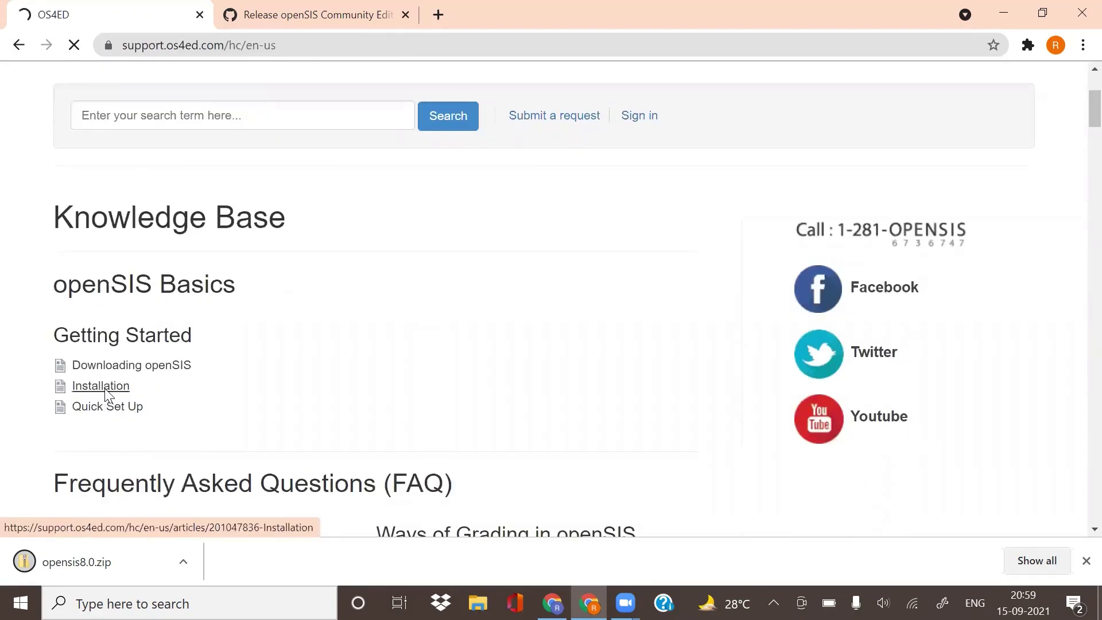
Step: Read through the Windows installation prerequisites, highlighting the Windows10 requirement
scroll(420, 452, "down", 5)
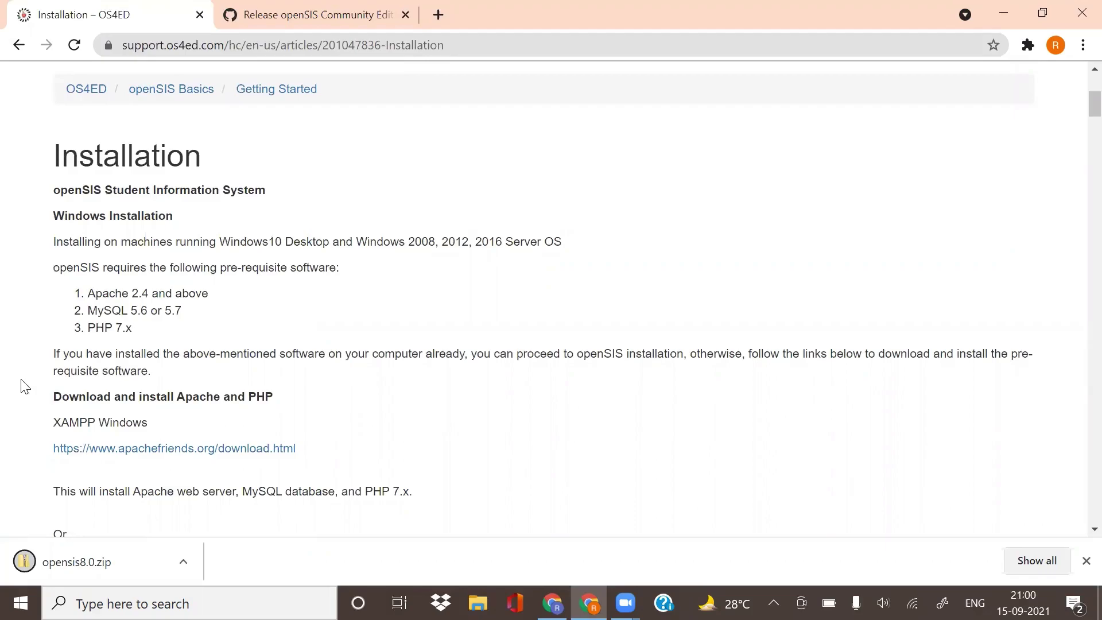
scroll(50, 399, "down", 4)
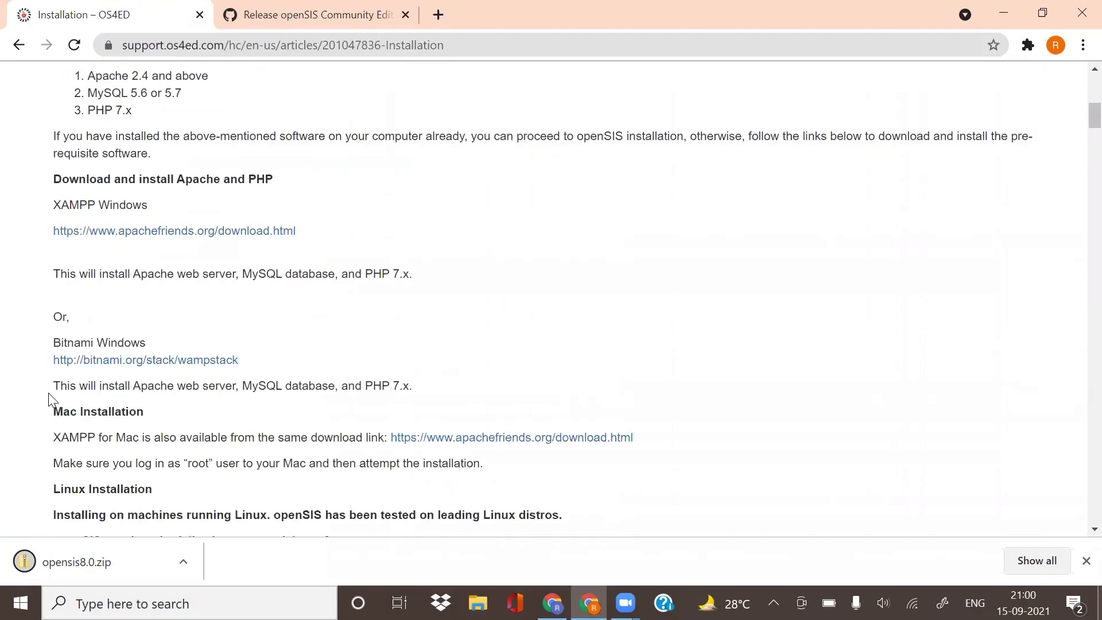
scroll(168, 409, "down", 3)
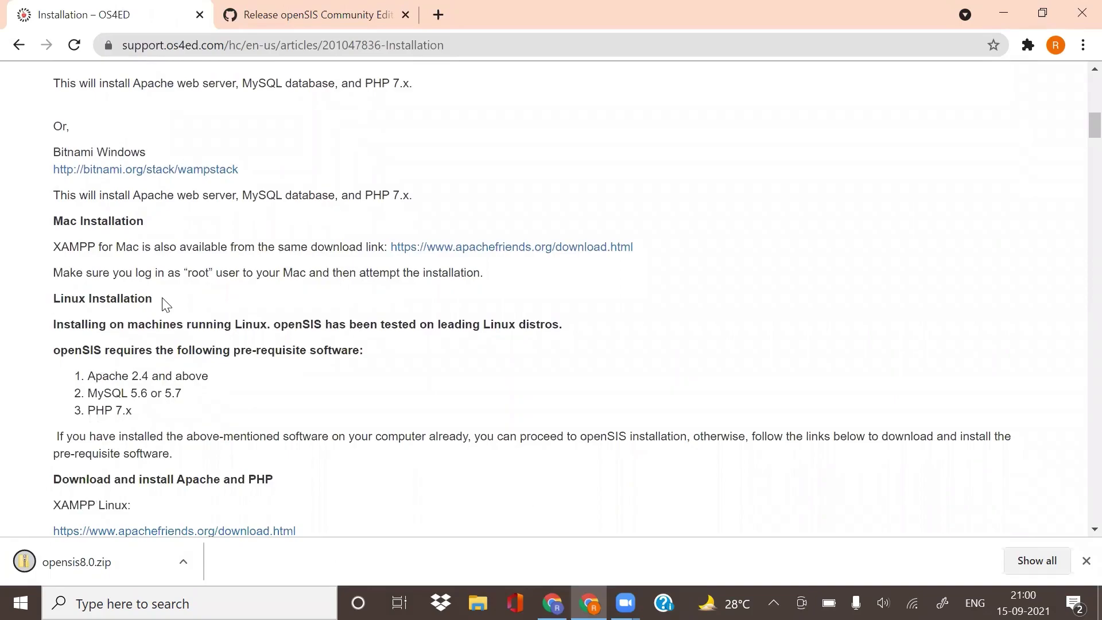
scroll(163, 298, "down", 3)
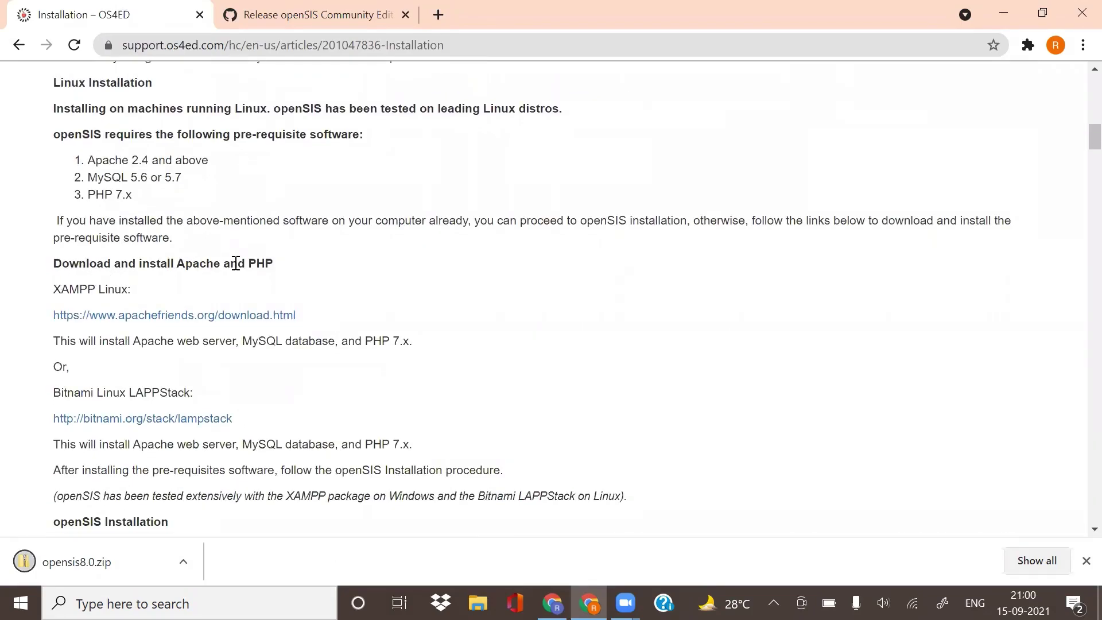
scroll(253, 263, "down", 2)
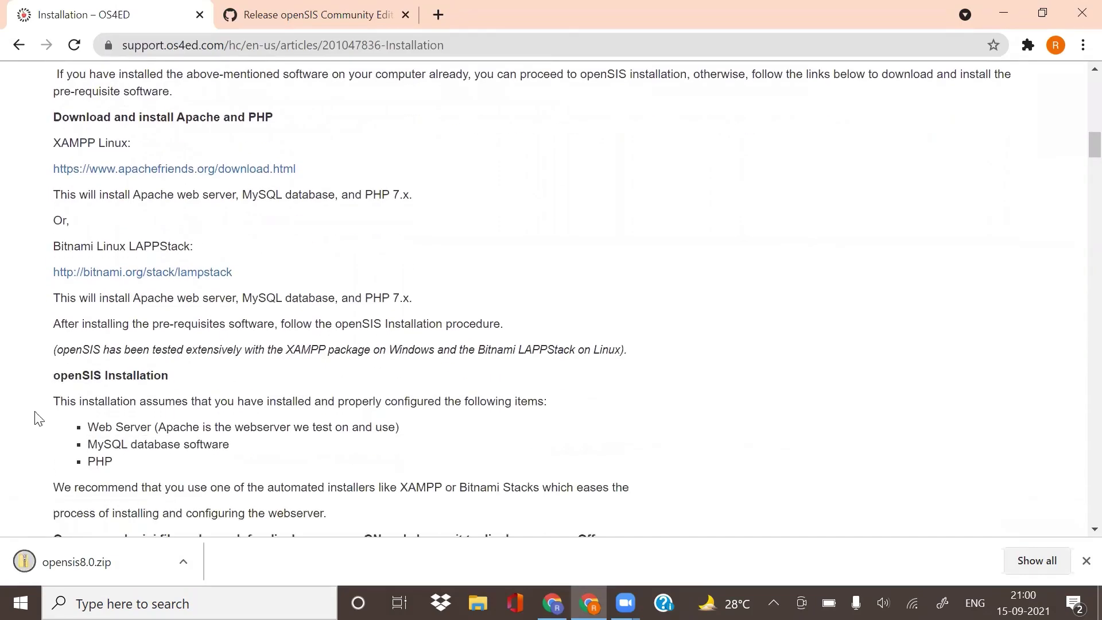
scroll(171, 381, "down", 4)
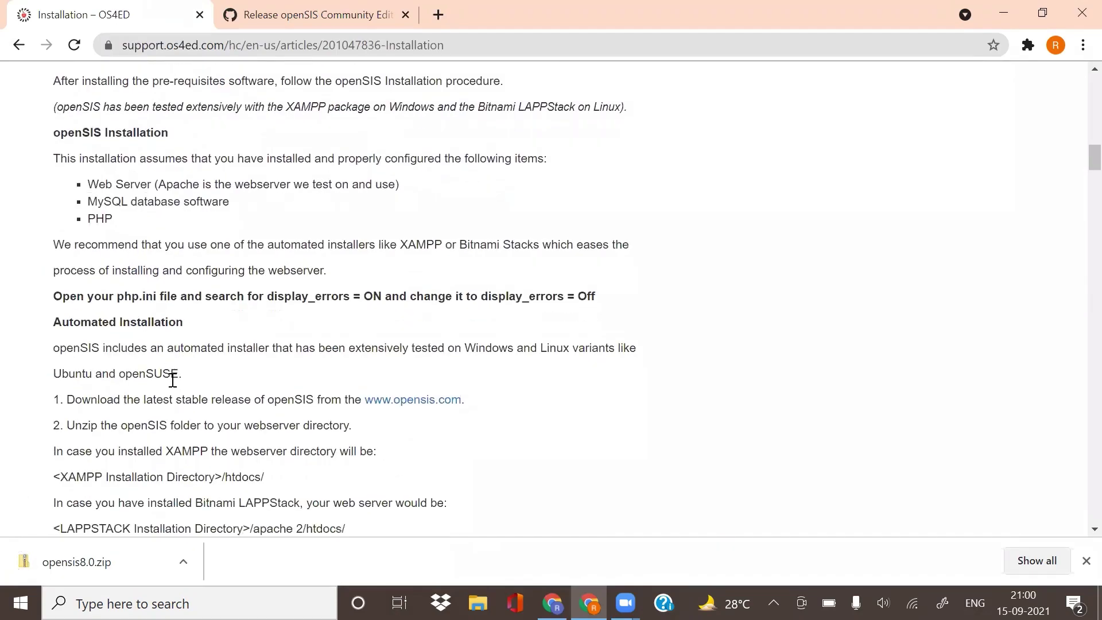
scroll(173, 380, "down", 5)
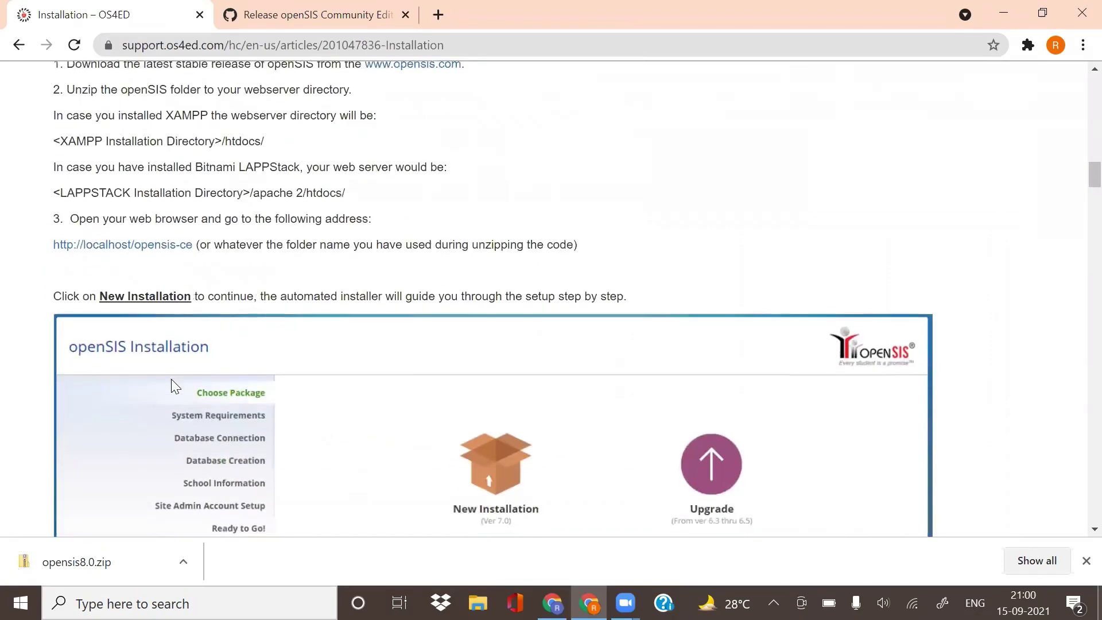
scroll(202, 285, "down", 20)
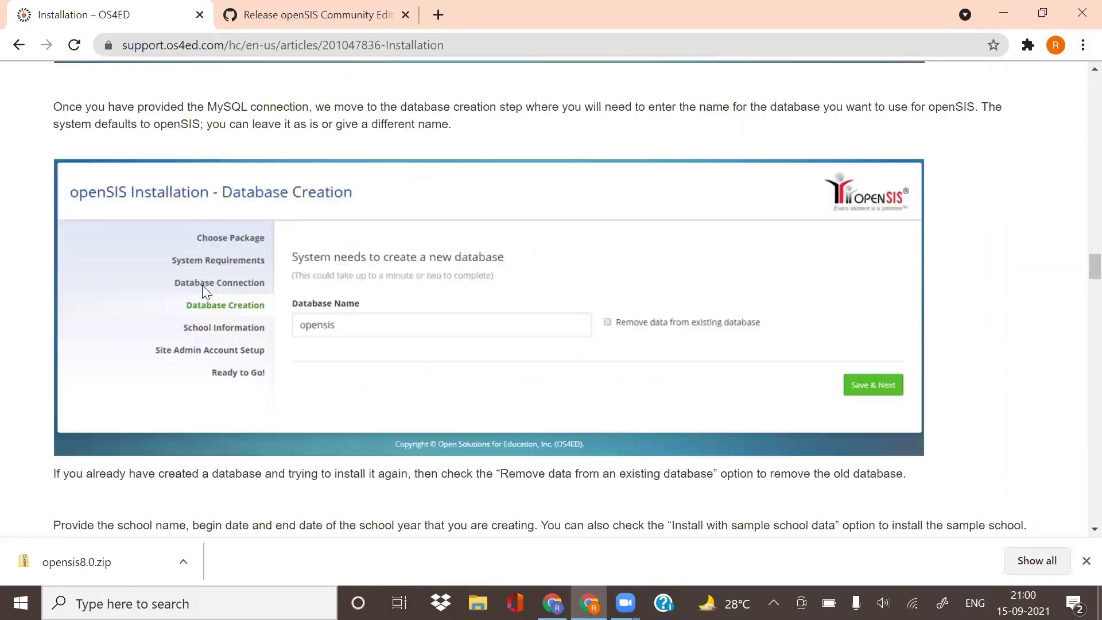
scroll(202, 285, "down", 6)
scroll(202, 285, "up", 12)
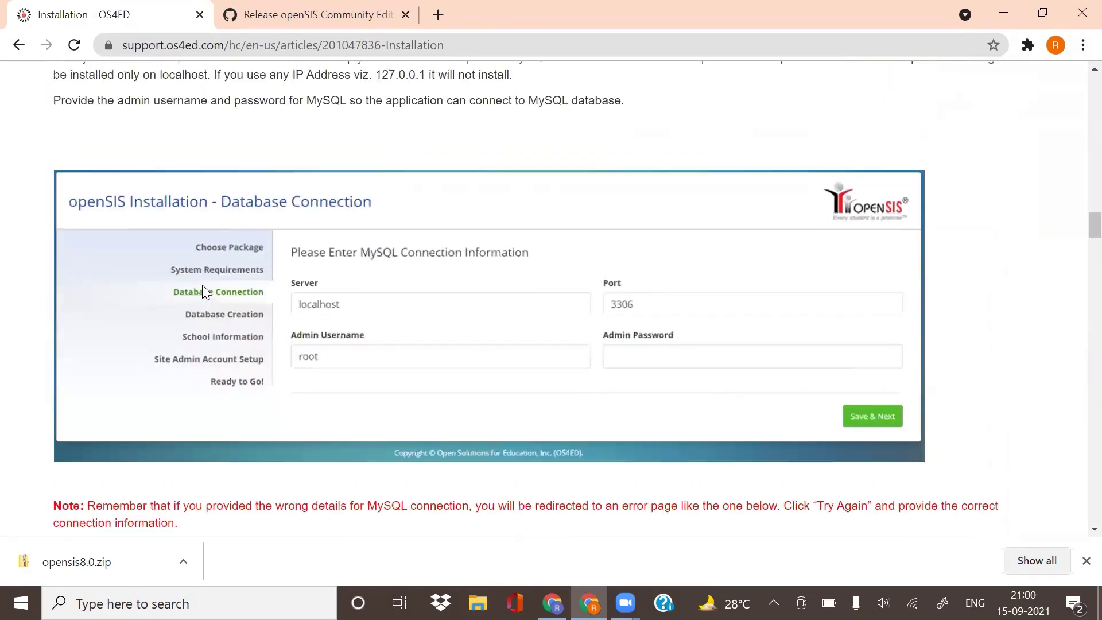
scroll(202, 284, "up", 20)
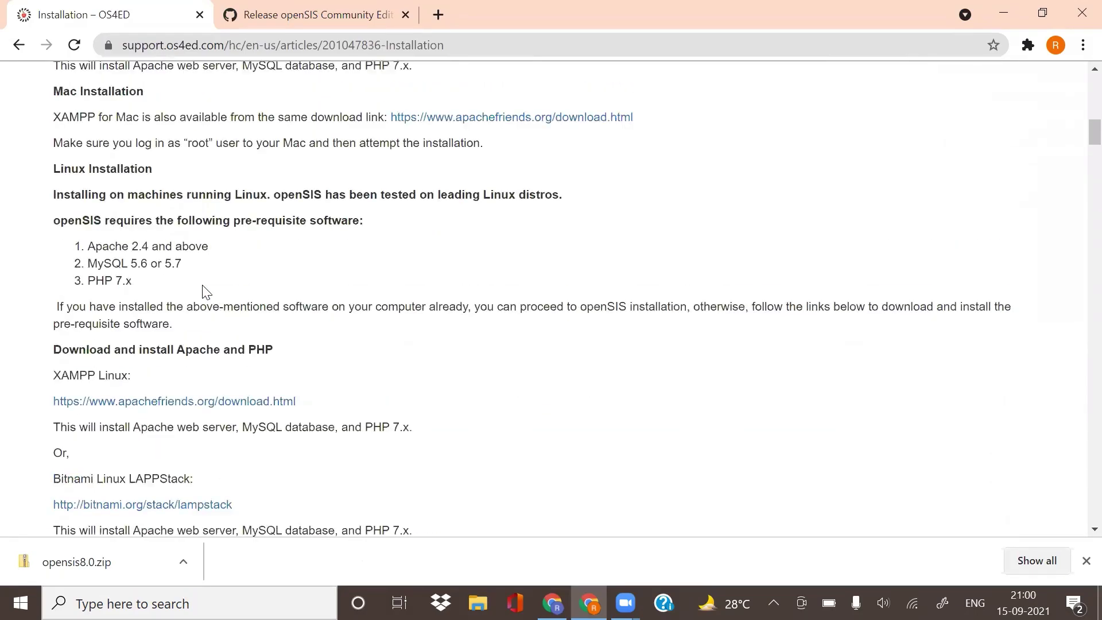
scroll(205, 292, "up", 15)
scroll(204, 292, "down", 3)
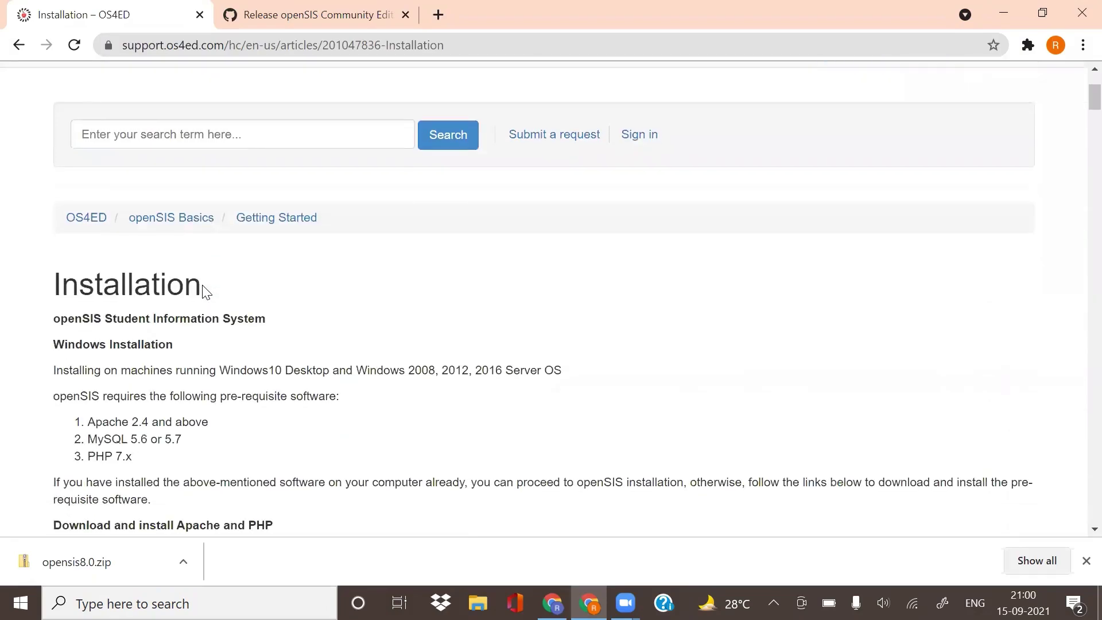
scroll(204, 291, "down", 2)
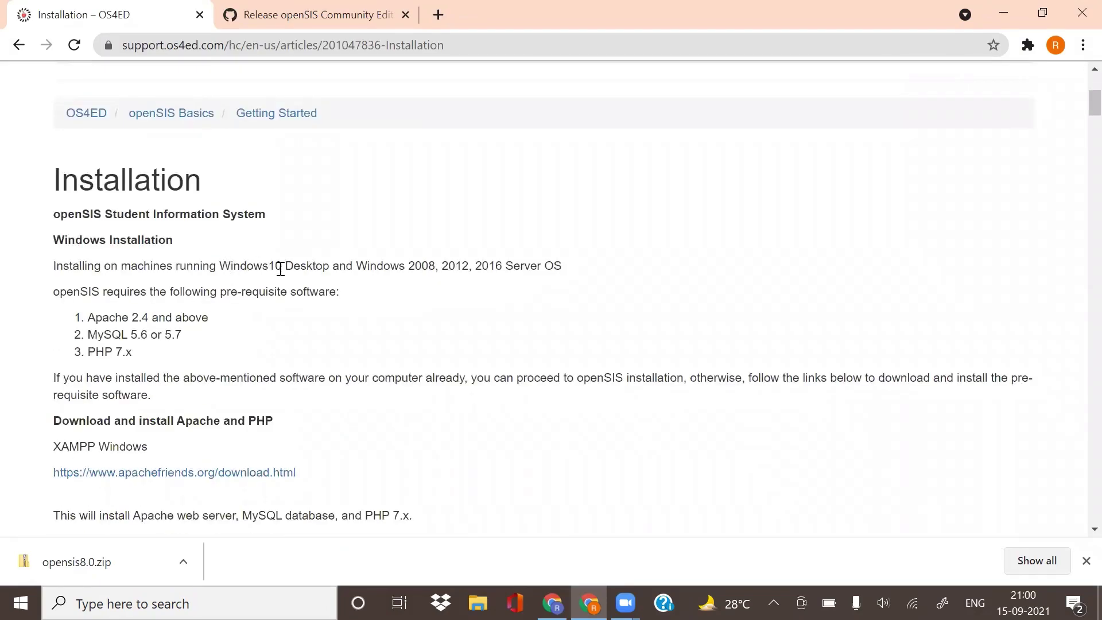
left_click_drag(281, 268, 225, 268)
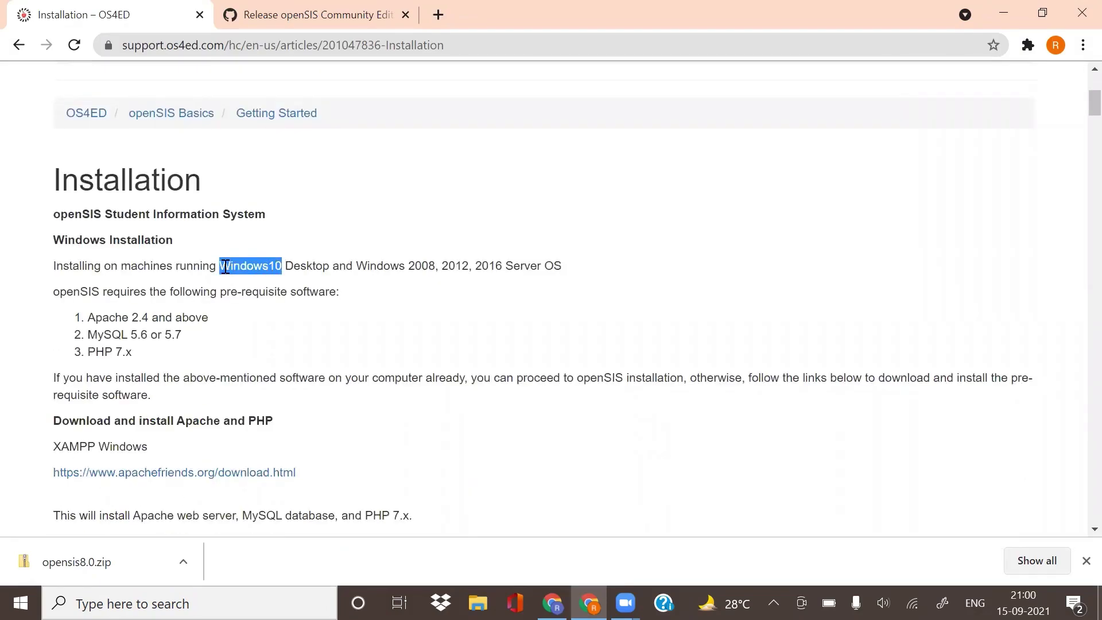
left_click(272, 283)
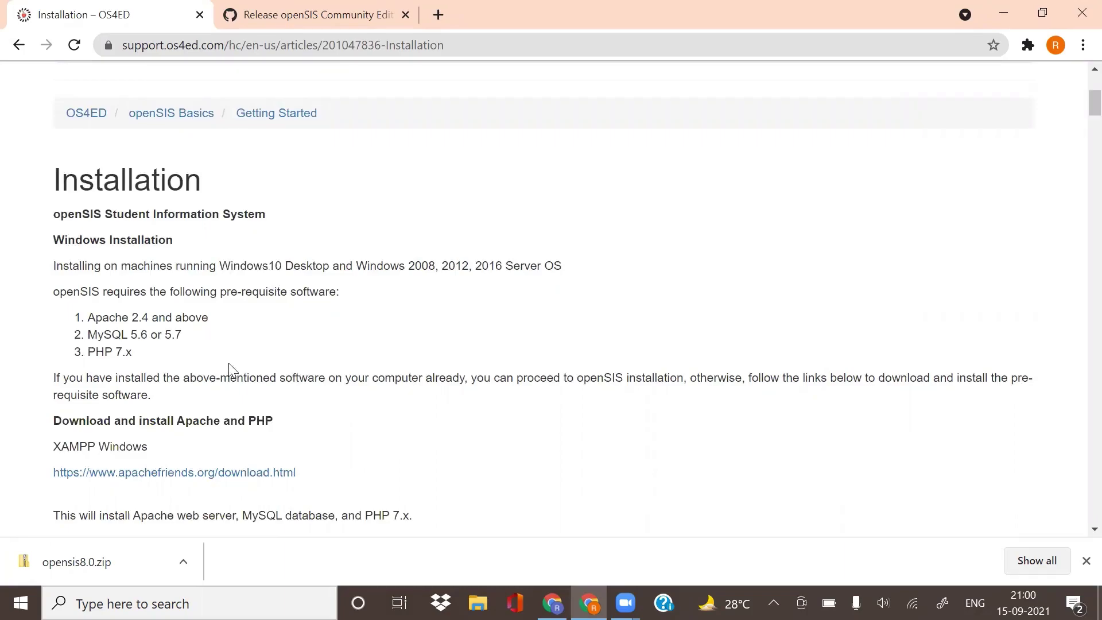
Step: Download the 64-bit XAMPP 7.3.30 Windows installer from apachefriends.org
left_click(128, 484)
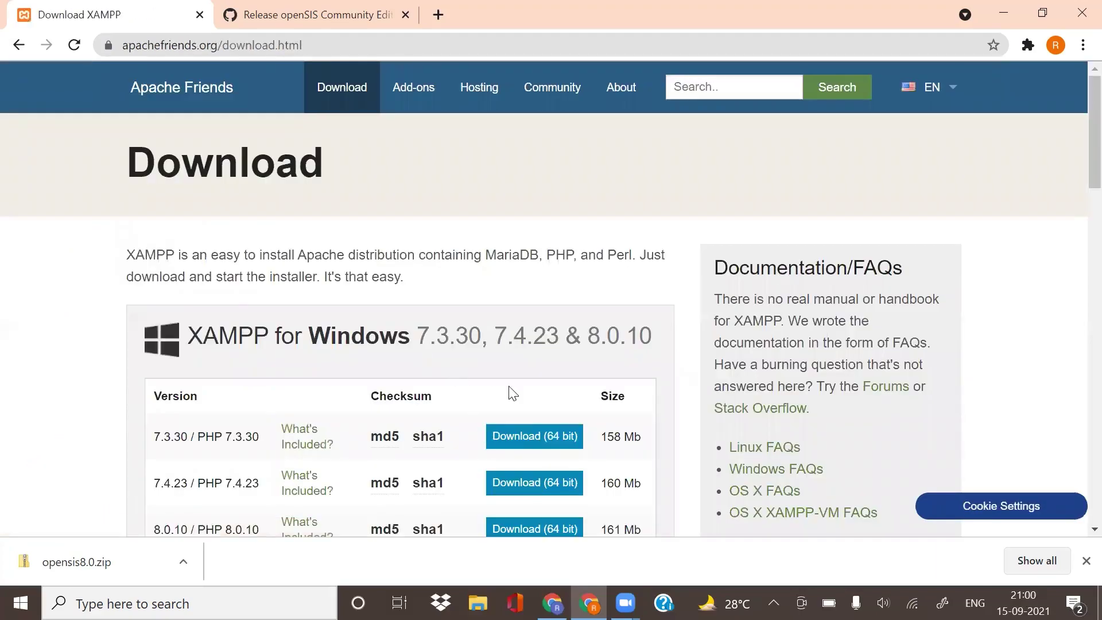
left_click_drag(495, 442, 573, 440)
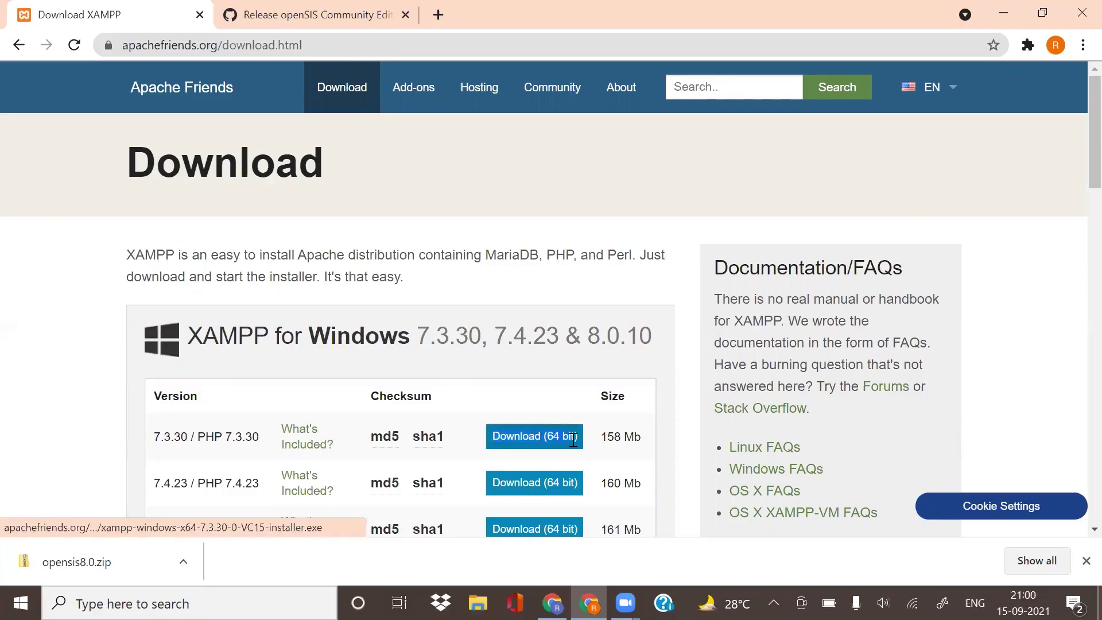
left_click(540, 440)
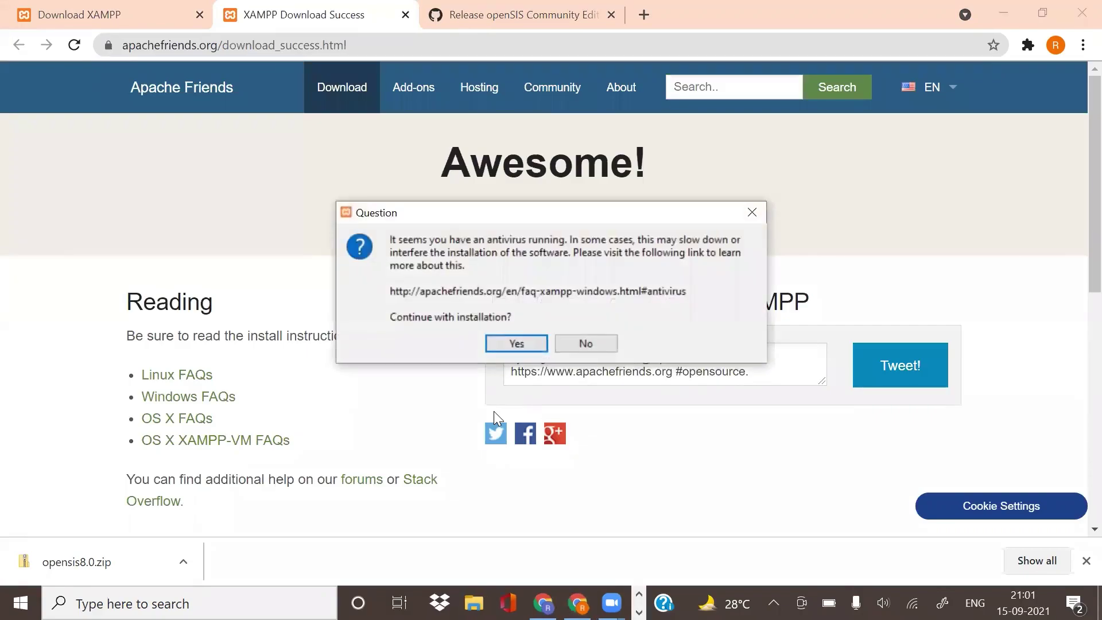
Step: Install XAMPP into C:\xampp with default components and English, past the antivirus and UAC warnings
left_click(505, 350)
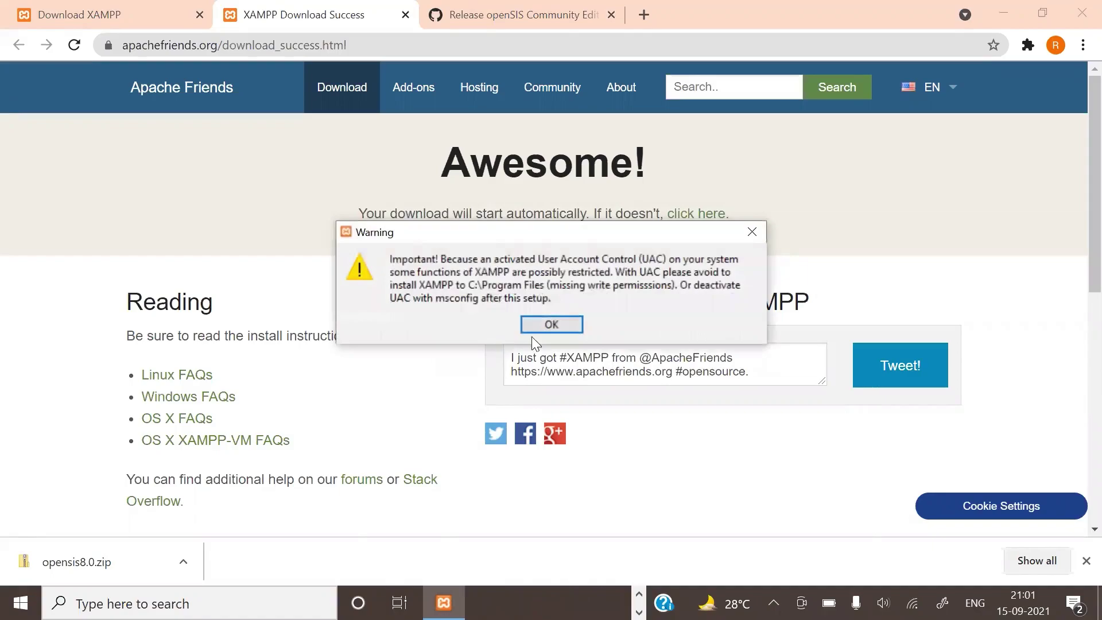
left_click(544, 319)
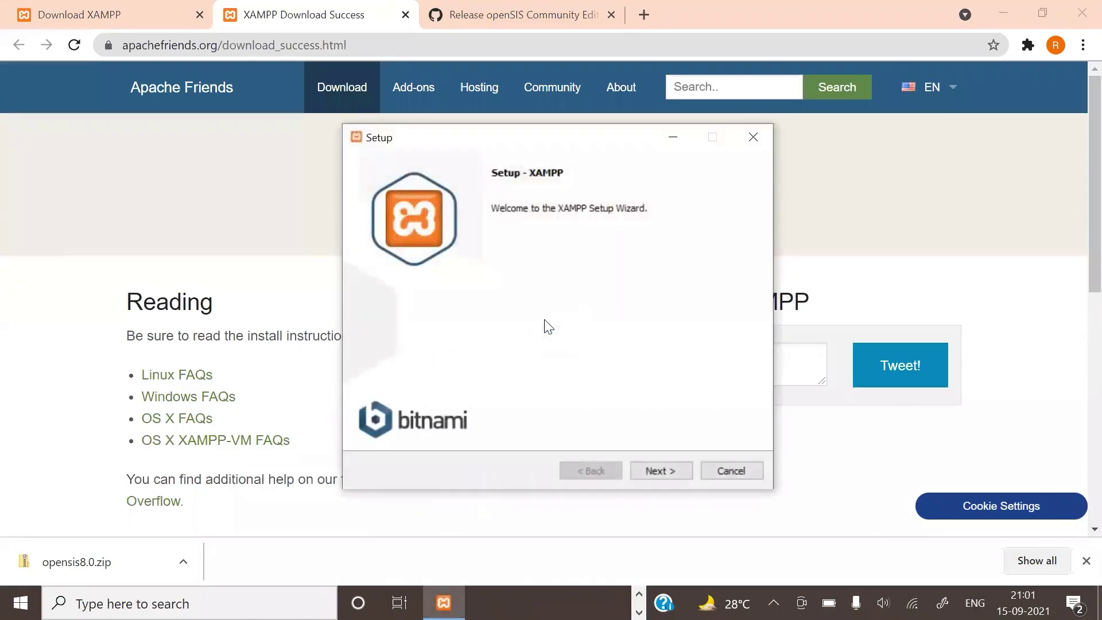
left_click(662, 469)
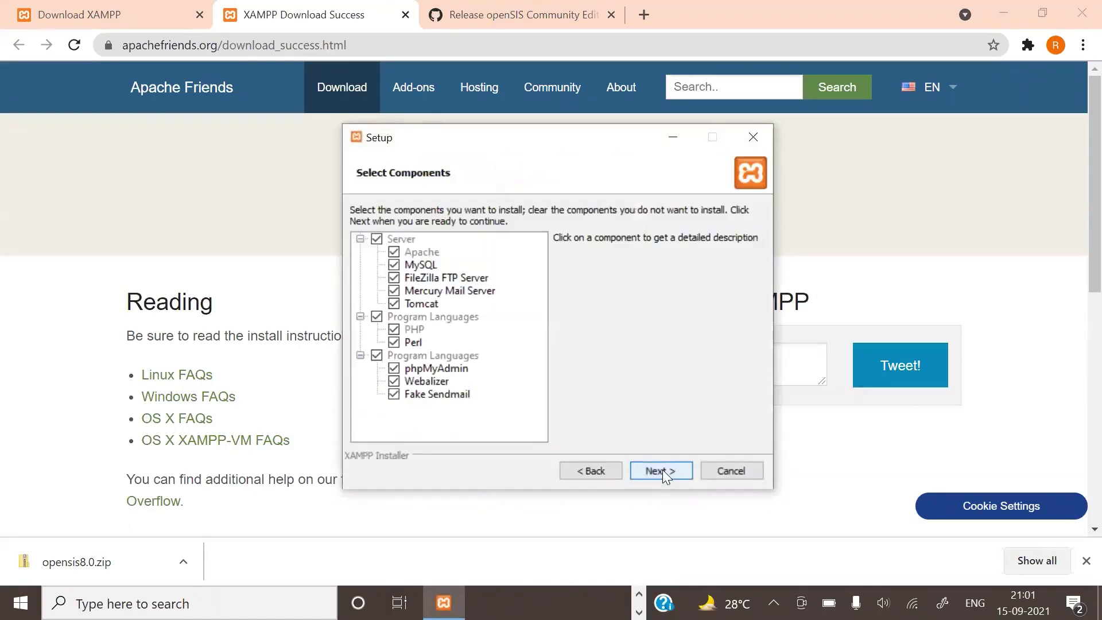
left_click(663, 470)
left_click(662, 470)
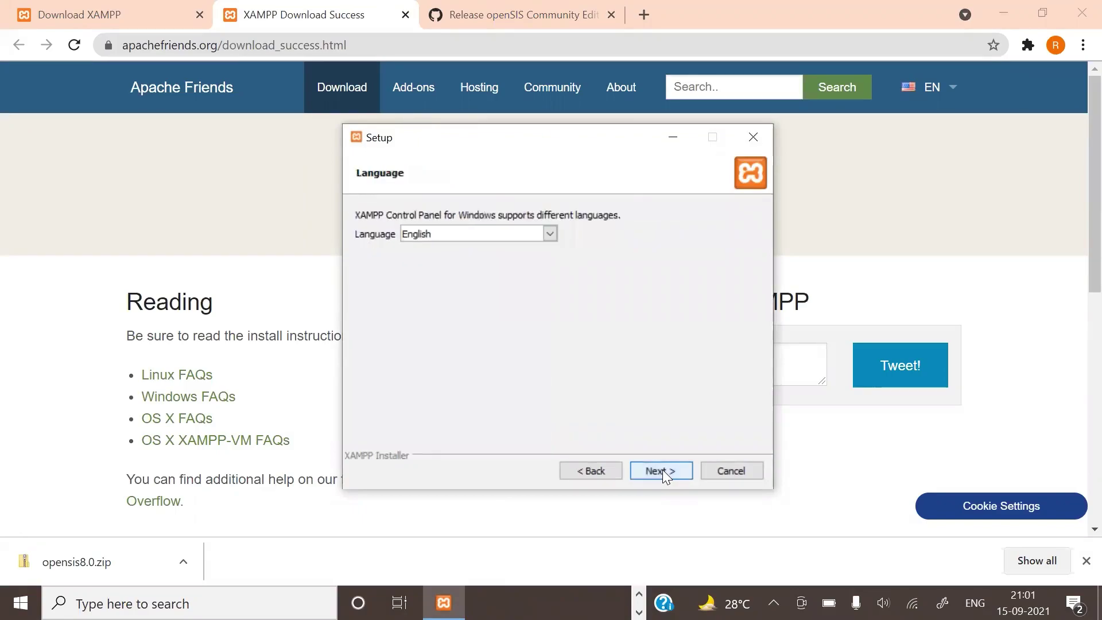
left_click(662, 470)
left_click(662, 470)
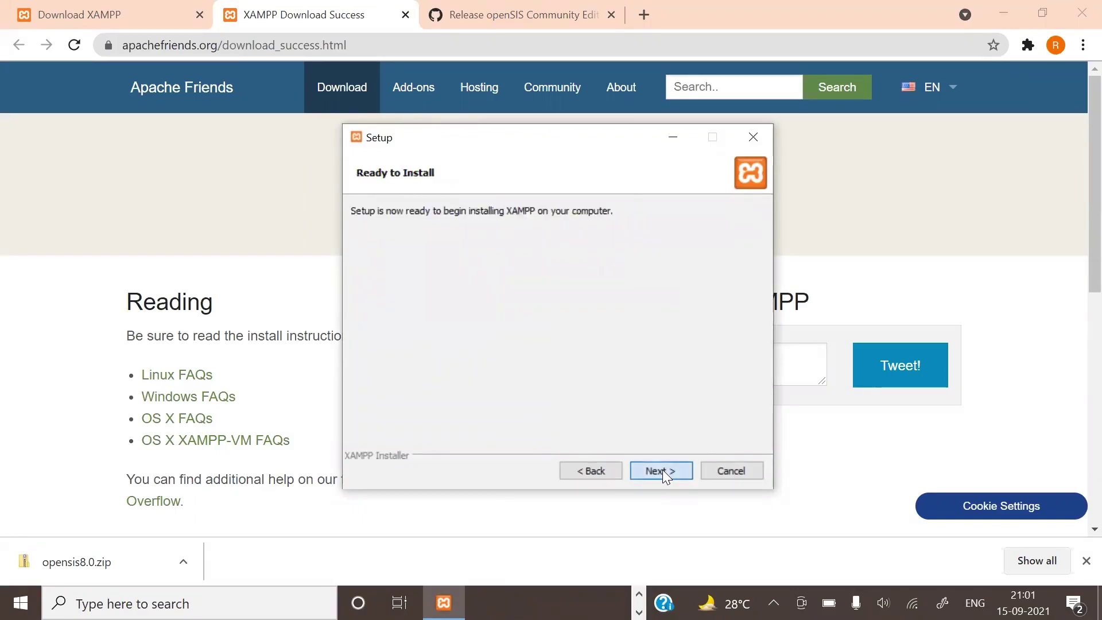
left_click(663, 470)
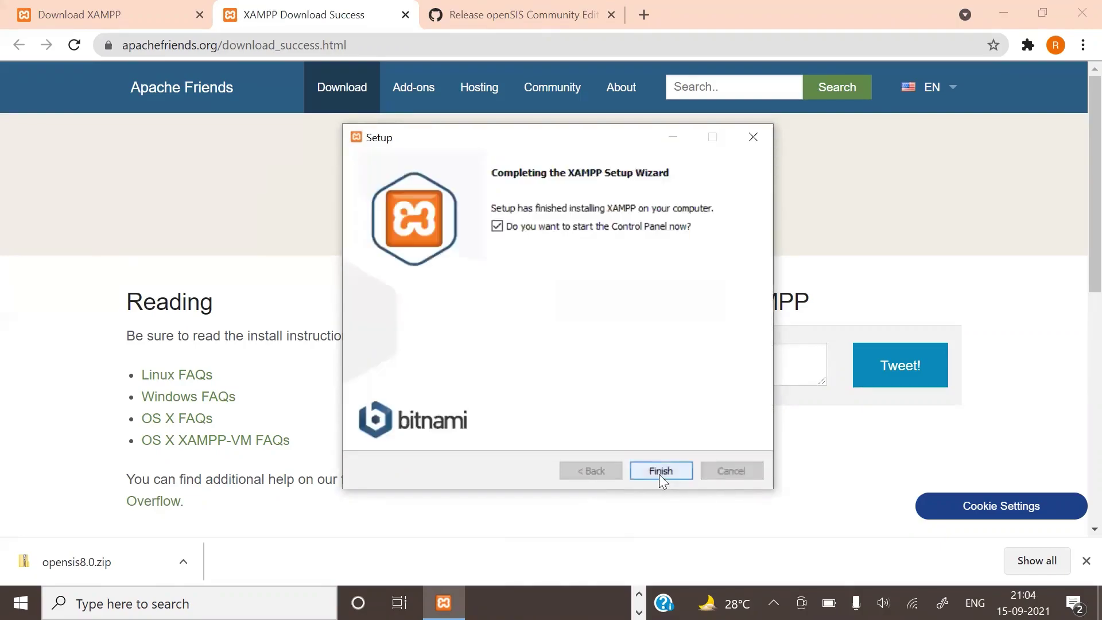
Step: Finish setup, minimize the XAMPP Control Panel and open the Downloads folder
left_click(660, 472)
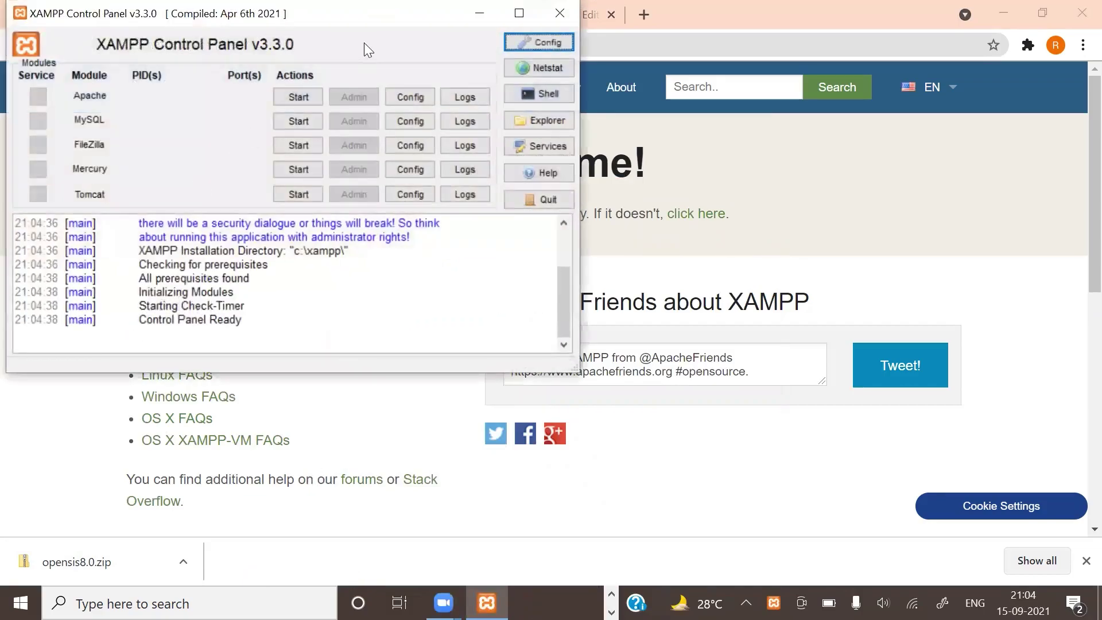
left_click(476, 12)
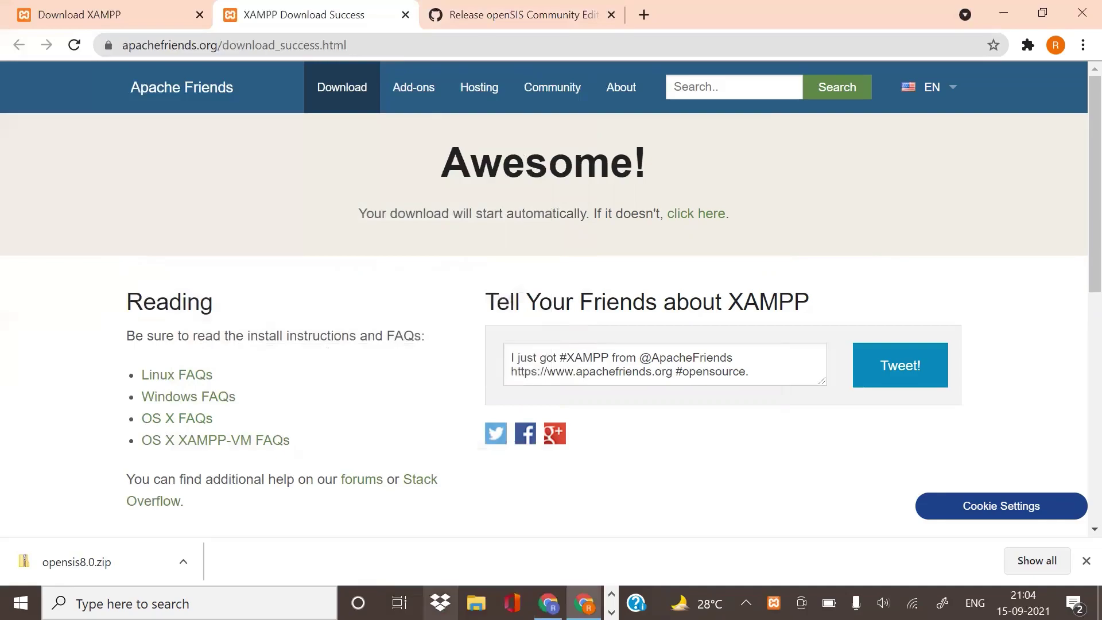
left_click(477, 603)
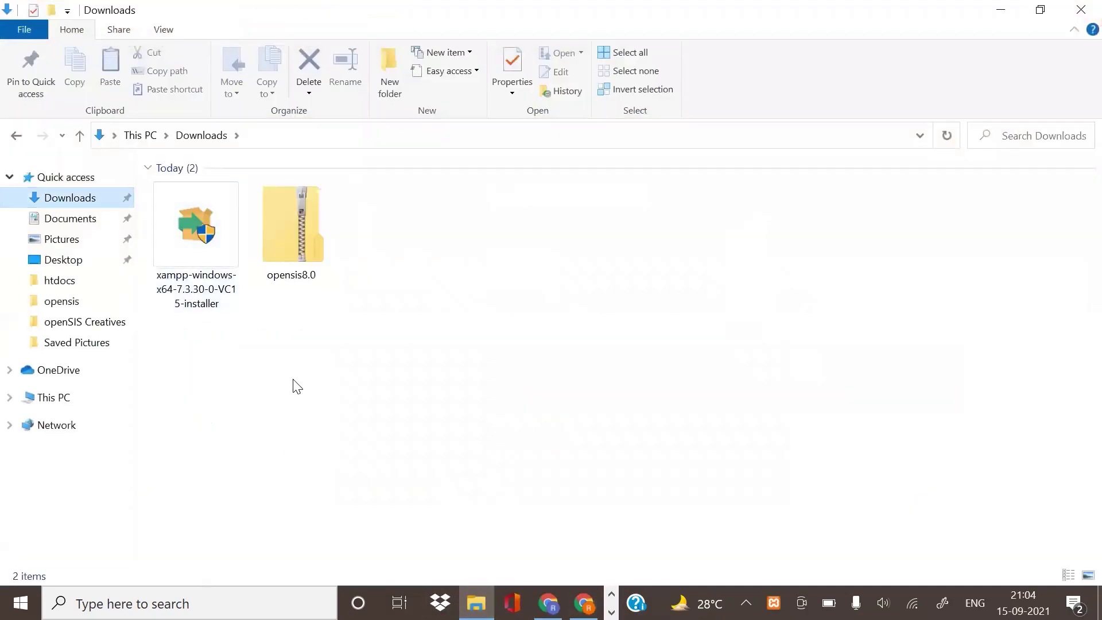
Step: Extract opensis8.0.zip into the default opensis8.0 folder in Downloads
left_click(295, 246)
right_click(282, 235)
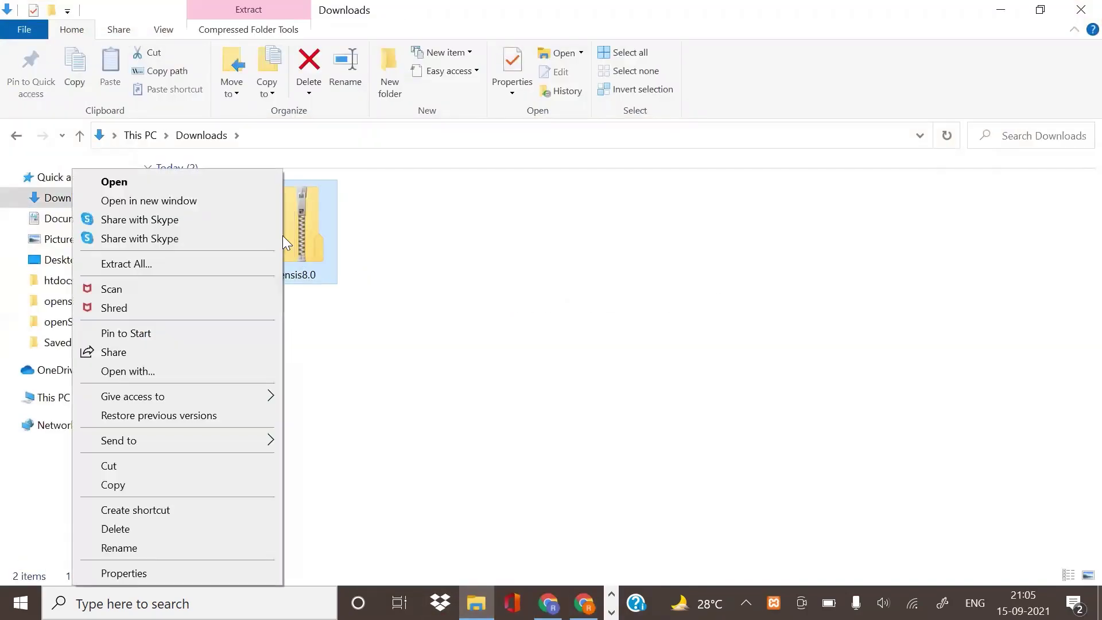
left_click(214, 263)
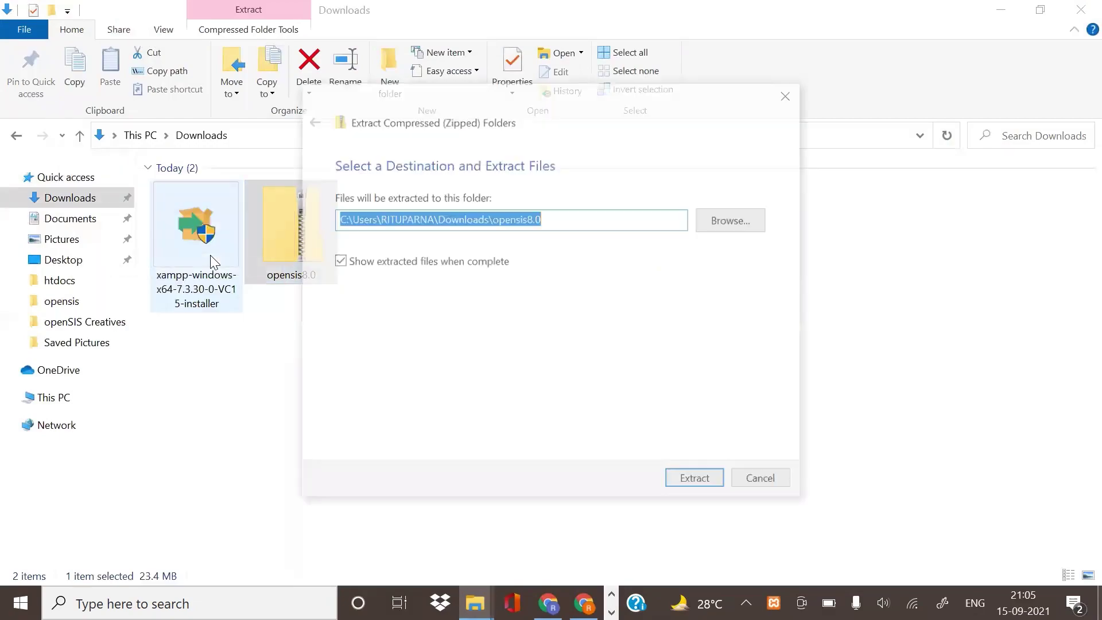
left_click(713, 486)
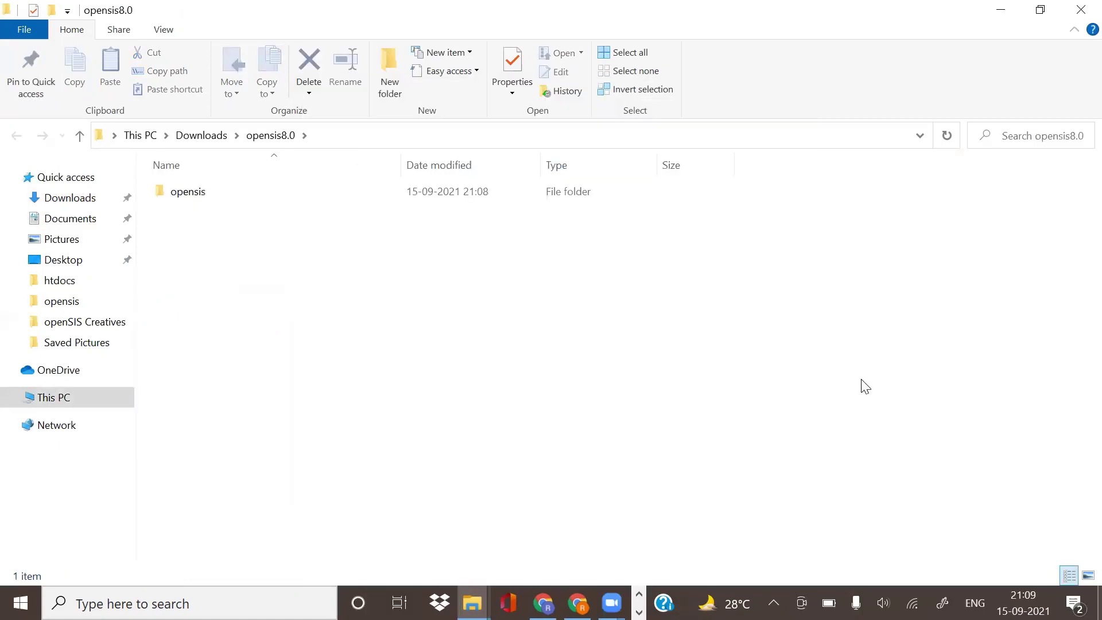
Step: Open the extracted opensis folder and browse its 76 files and subfolders
left_click(190, 197)
double_click(189, 196)
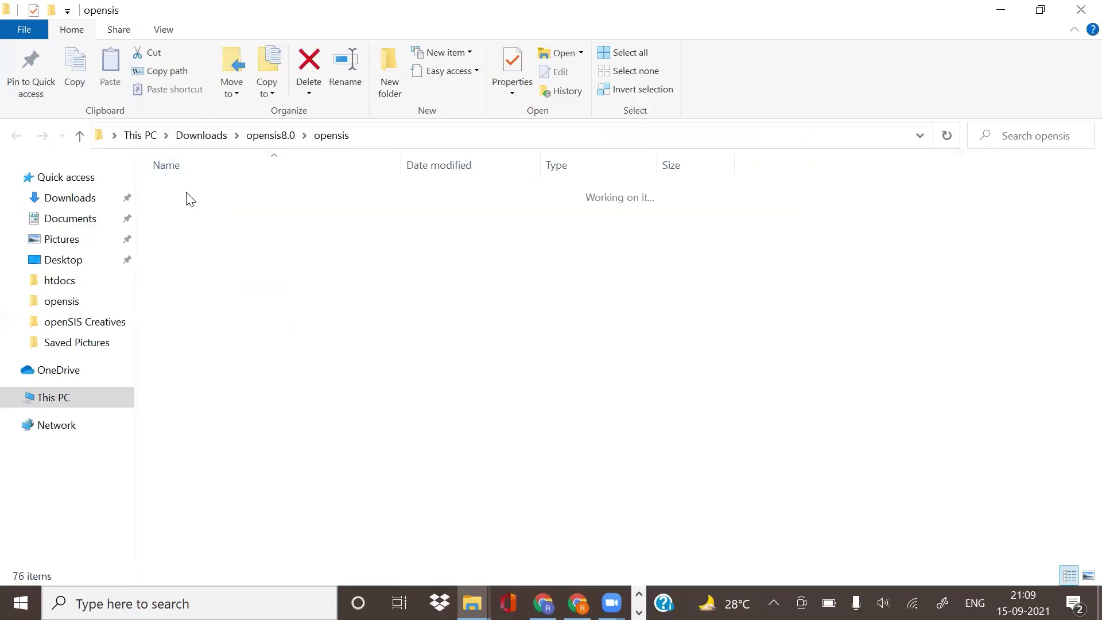
scroll(319, 333, "down", 3)
scroll(321, 336, "down", 10)
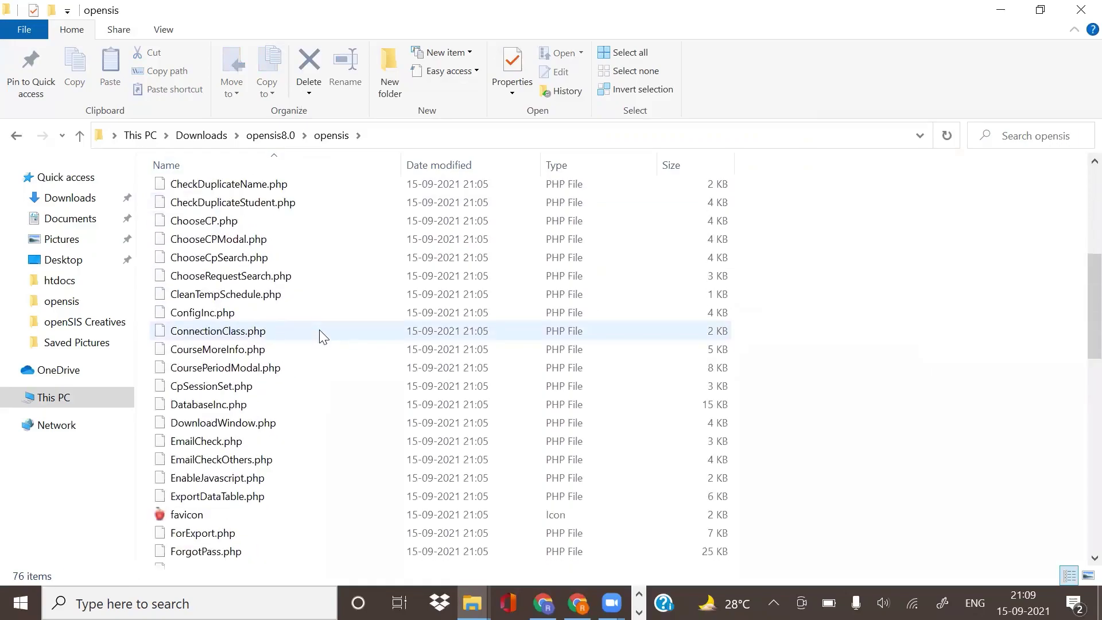
scroll(322, 336, "down", 5)
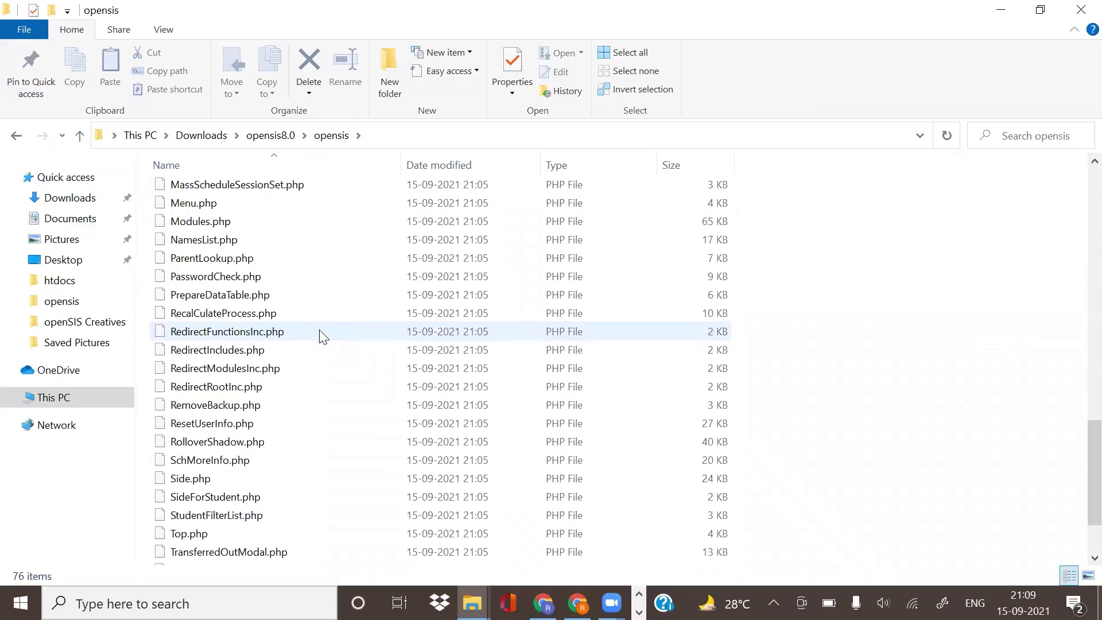
scroll(322, 335, "up", 20)
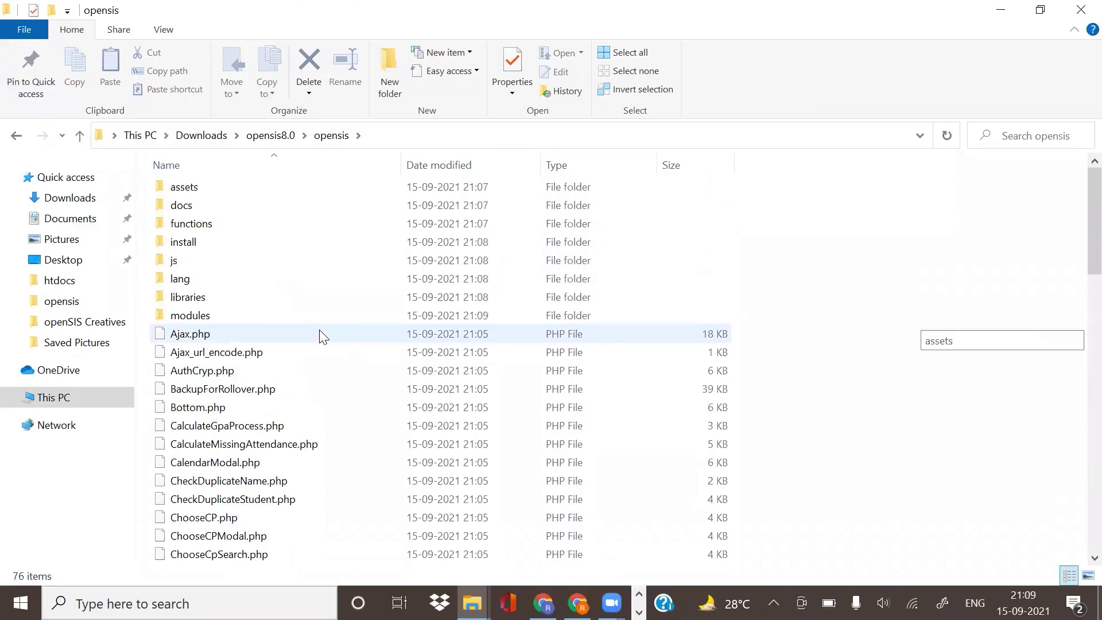
Step: Back in opensis8.0, copy the opensis folder
left_click(15, 136)
left_click(190, 192)
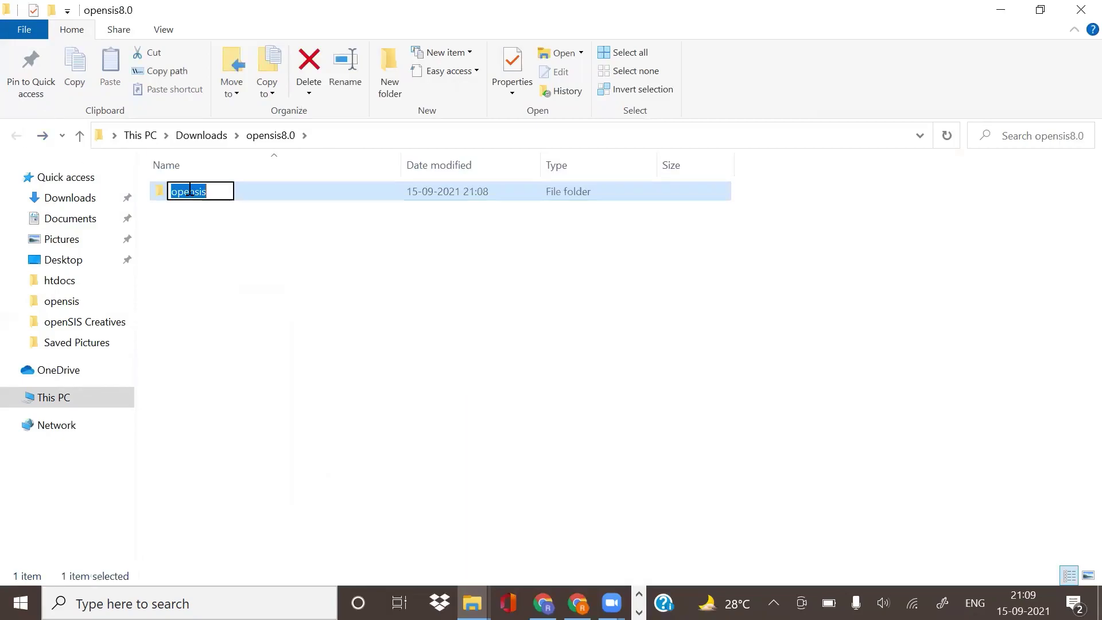
left_click(215, 225)
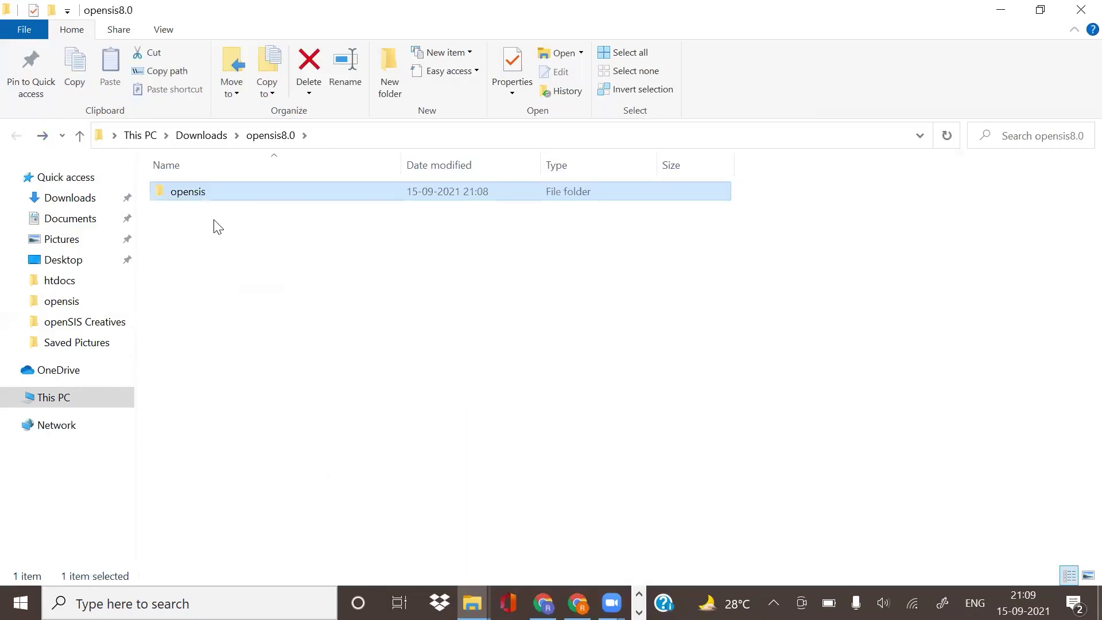
right_click(192, 194)
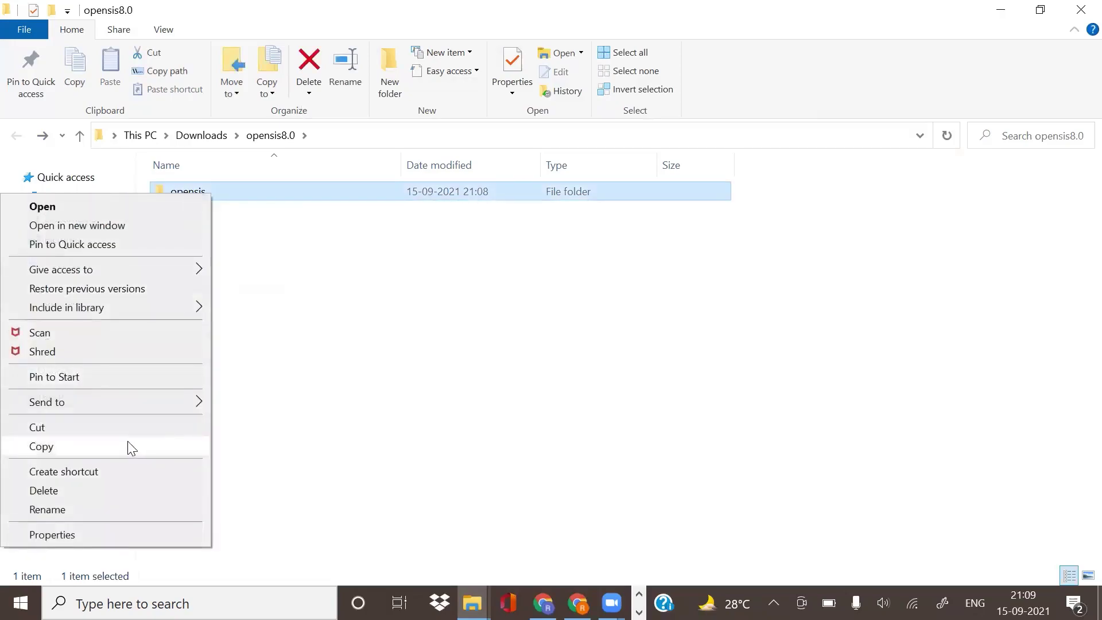
left_click(130, 446)
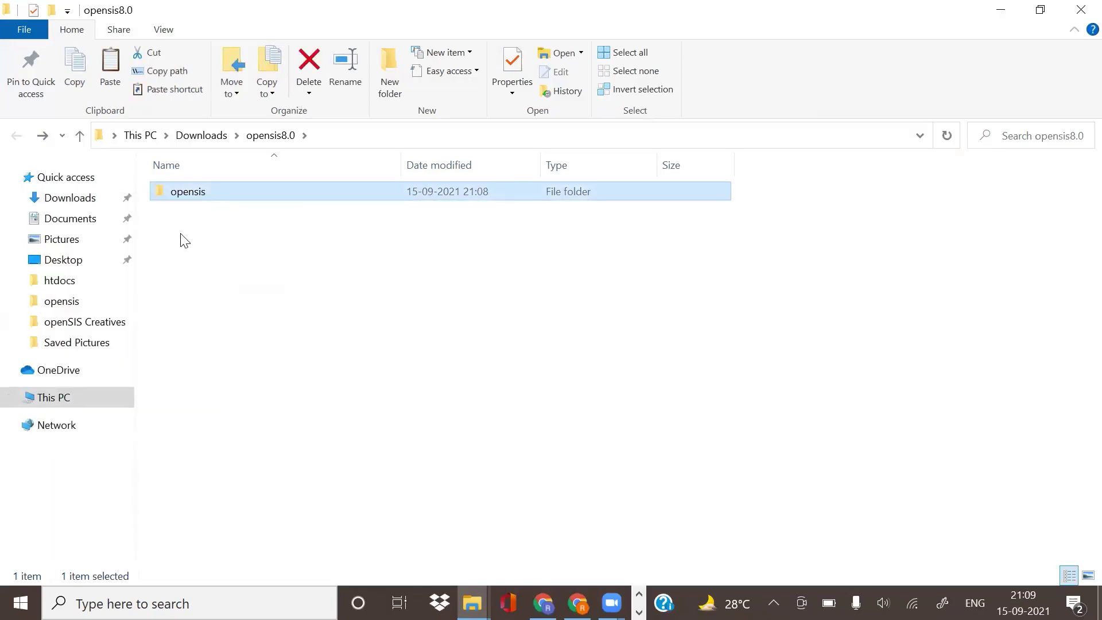
Step: Paste the opensis folder into C:\xampp\htdocs
left_click(81, 398)
left_click(402, 321)
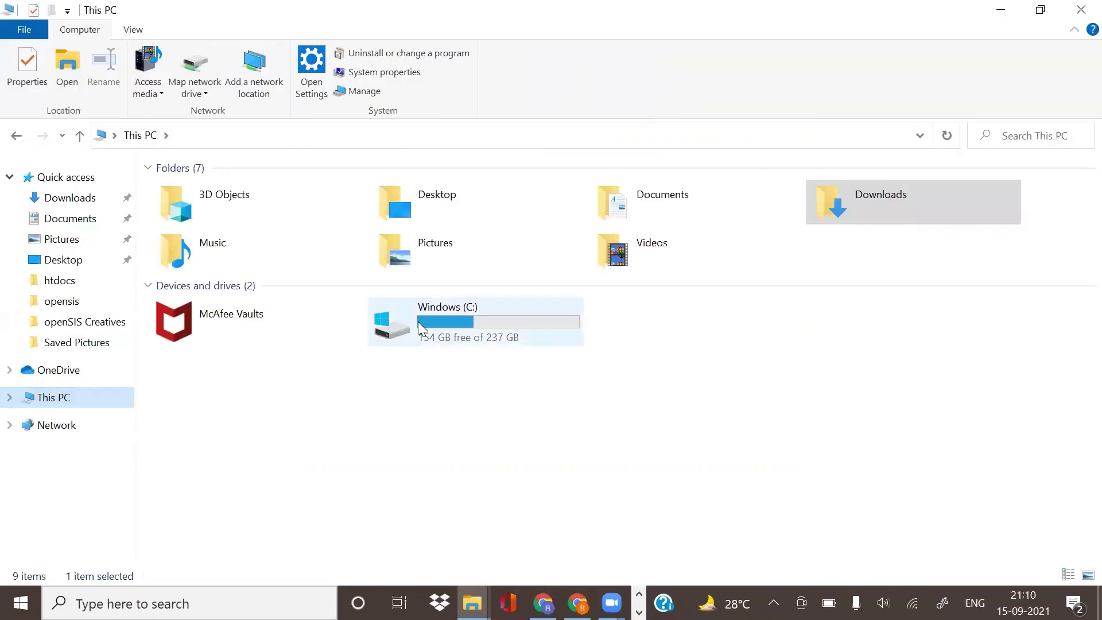
double_click(418, 320)
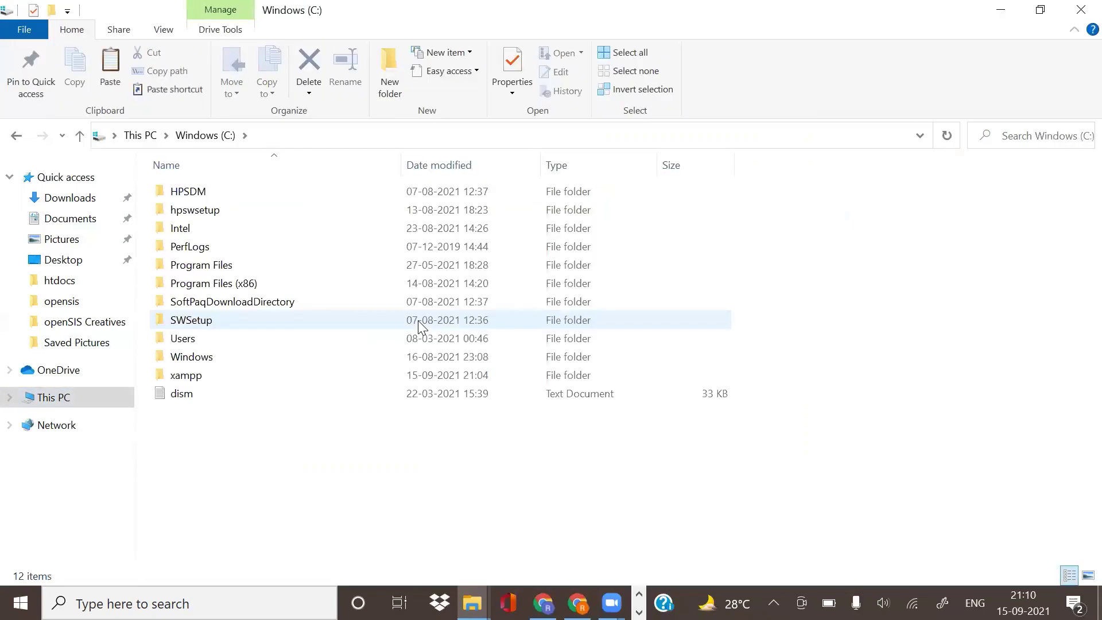
double_click(193, 380)
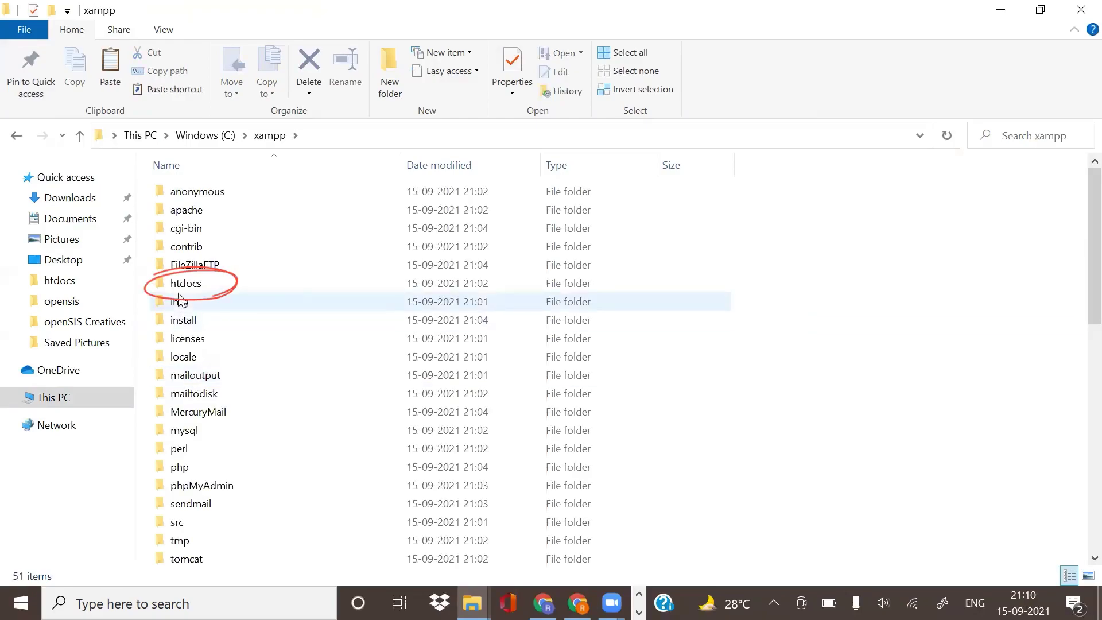
double_click(235, 277)
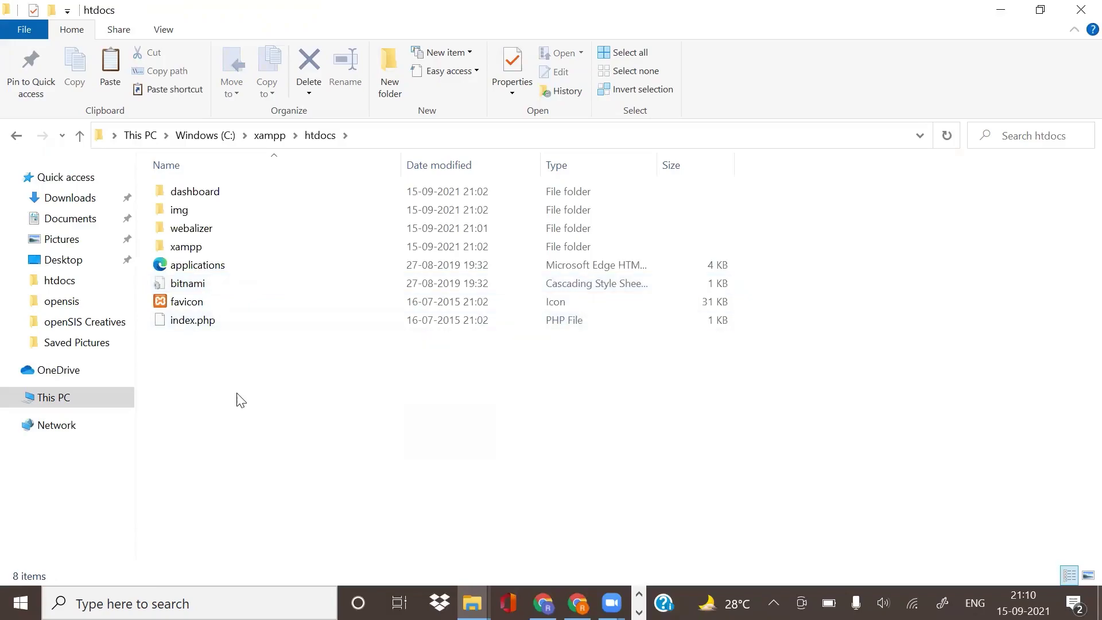
key("ctrl+v")
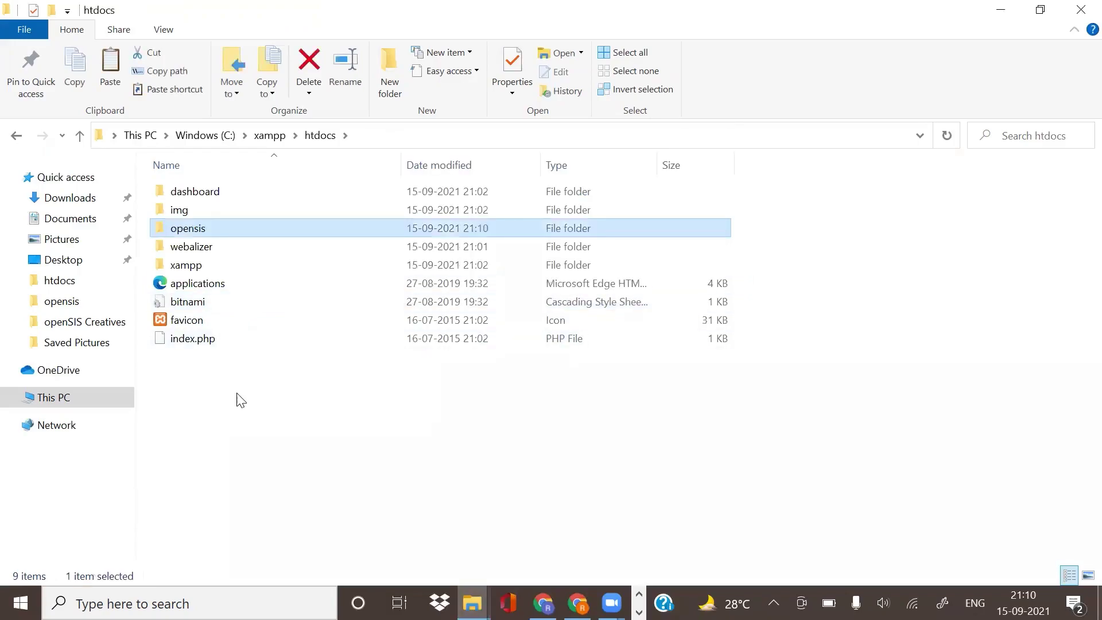
left_click(241, 400)
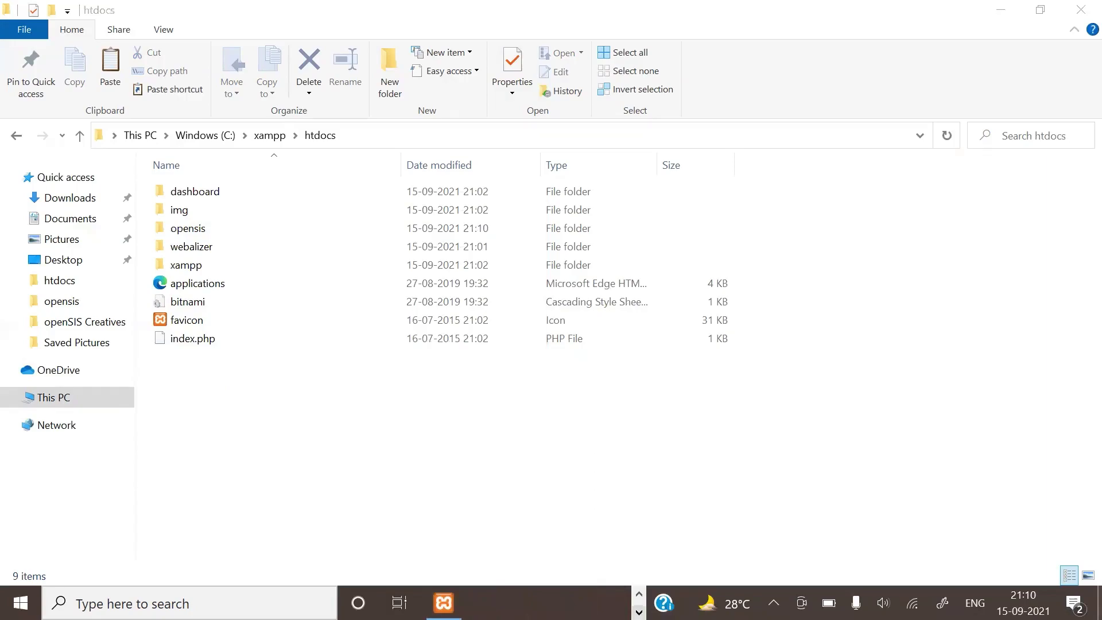
Step: Start Apache (ports 80, 443) and MySQL (3306) in XAMPP, then minimise the panel
left_click(444, 603)
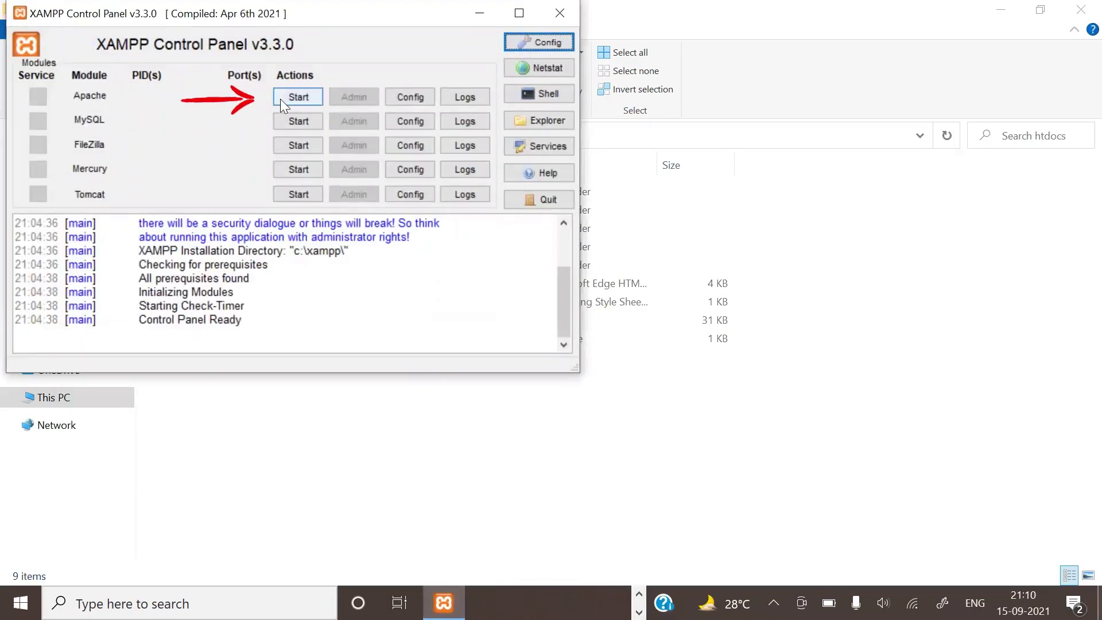
left_click(283, 99)
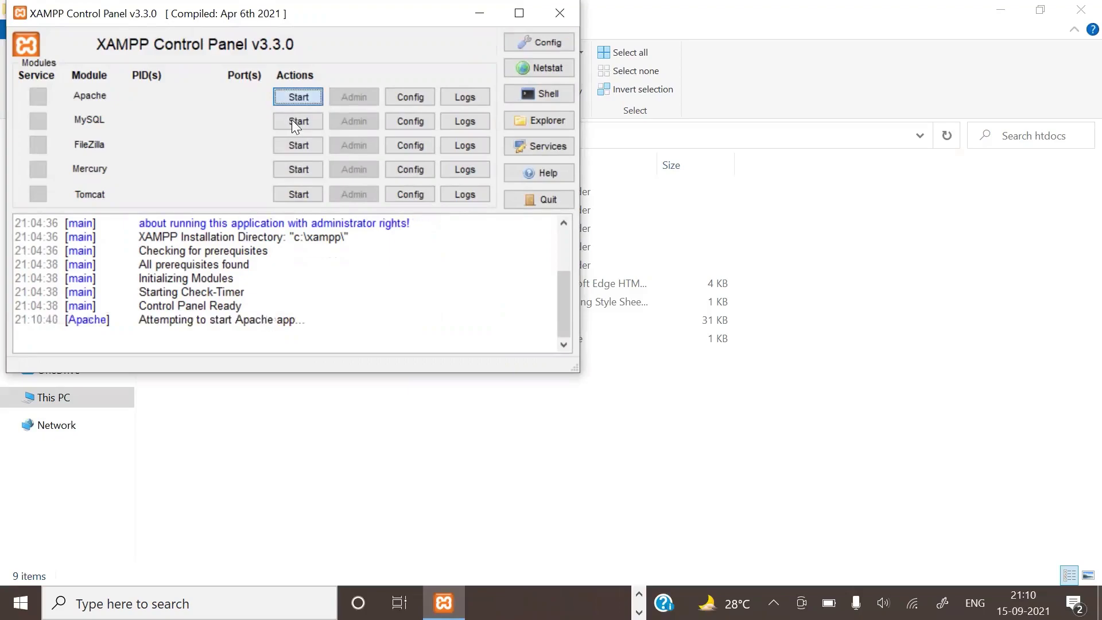
left_click(294, 122)
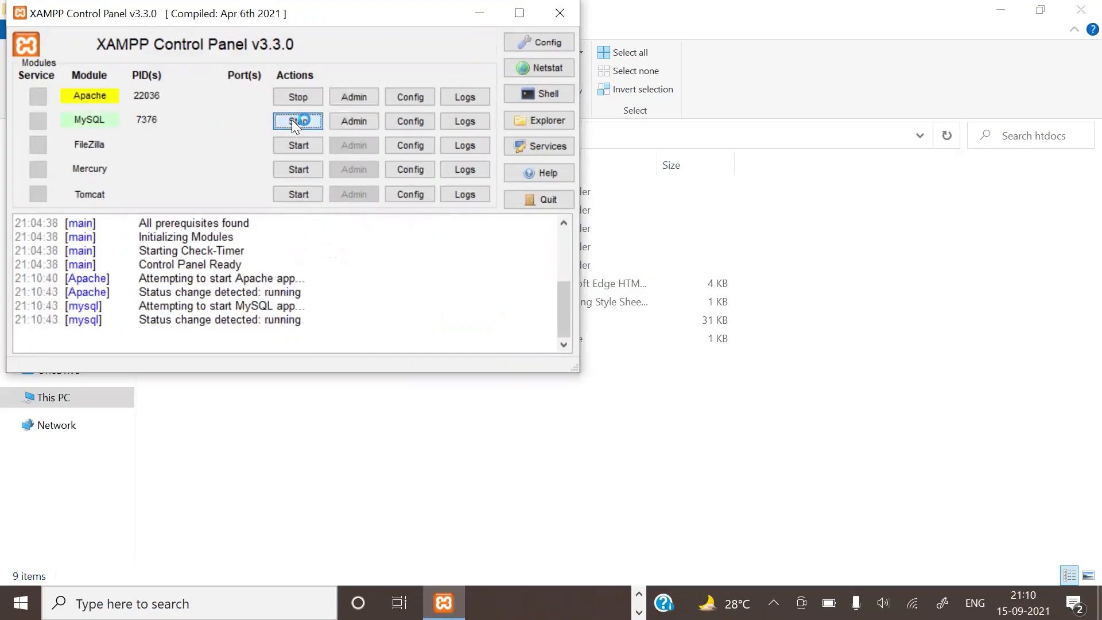
left_click(480, 13)
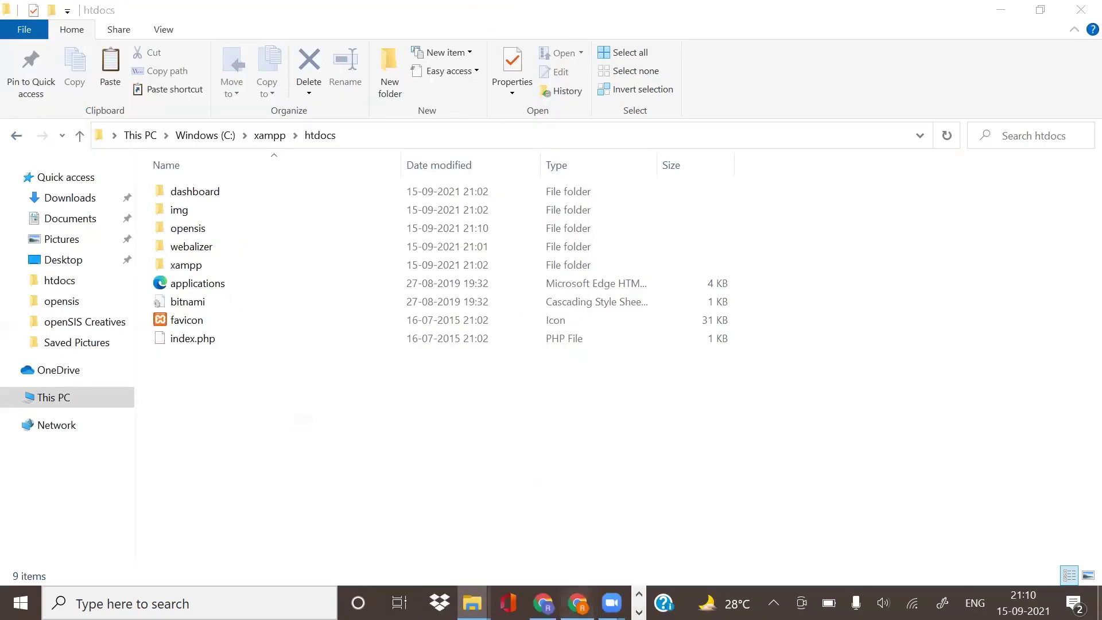
Step: Load localhost/opensis in a new Chrome tab to reach the openSIS Installation page
left_click(578, 603)
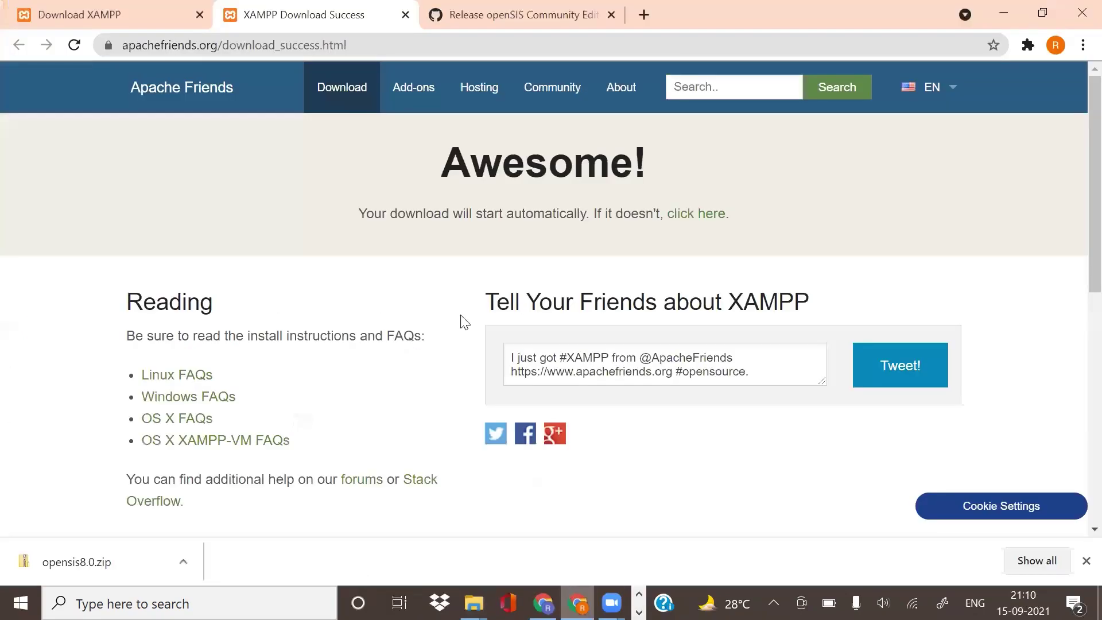
left_click(642, 11)
left_click(596, 39)
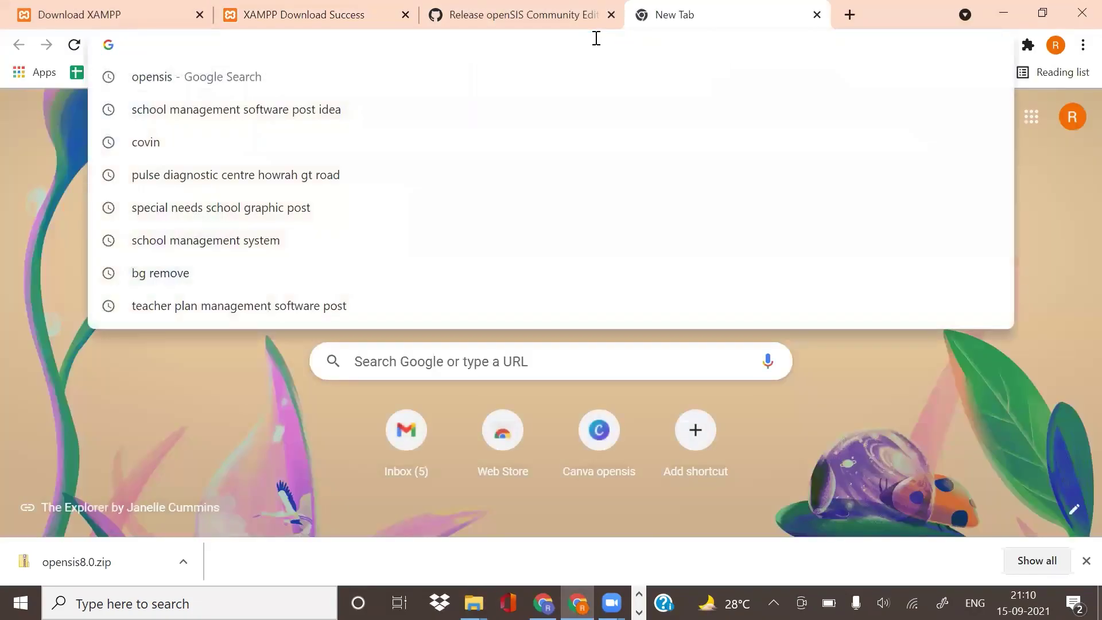
type("loca")
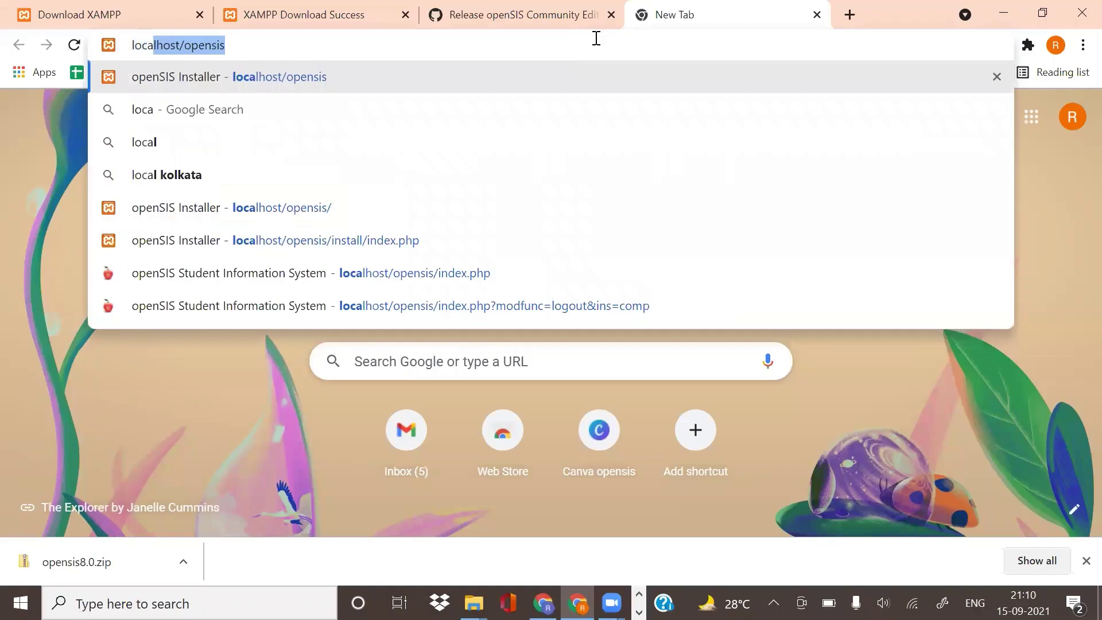
type("lhost")
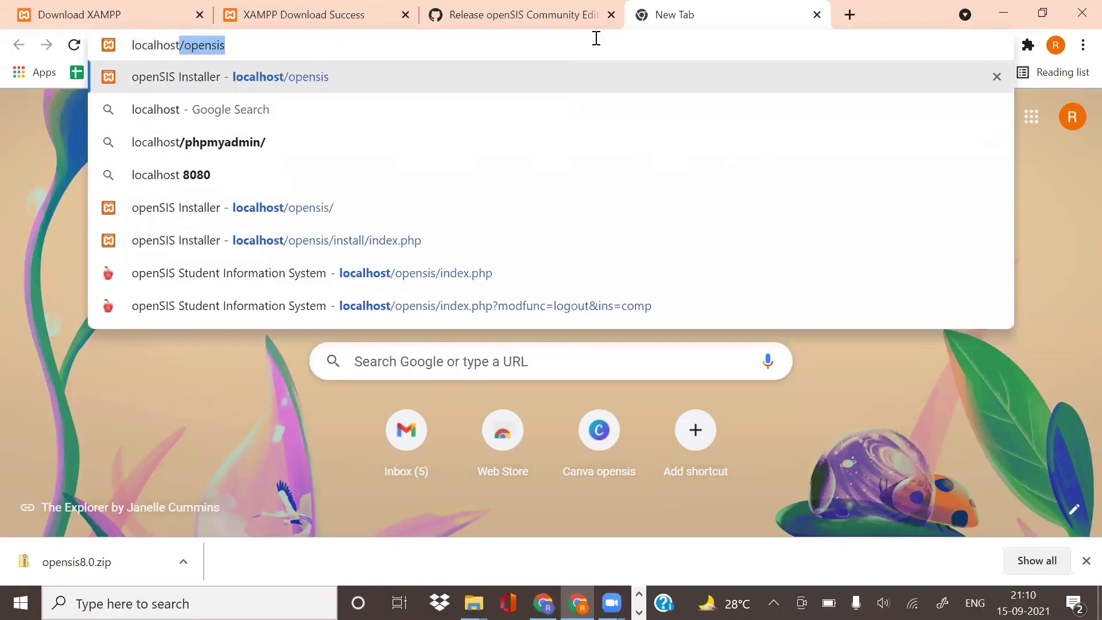
type("/")
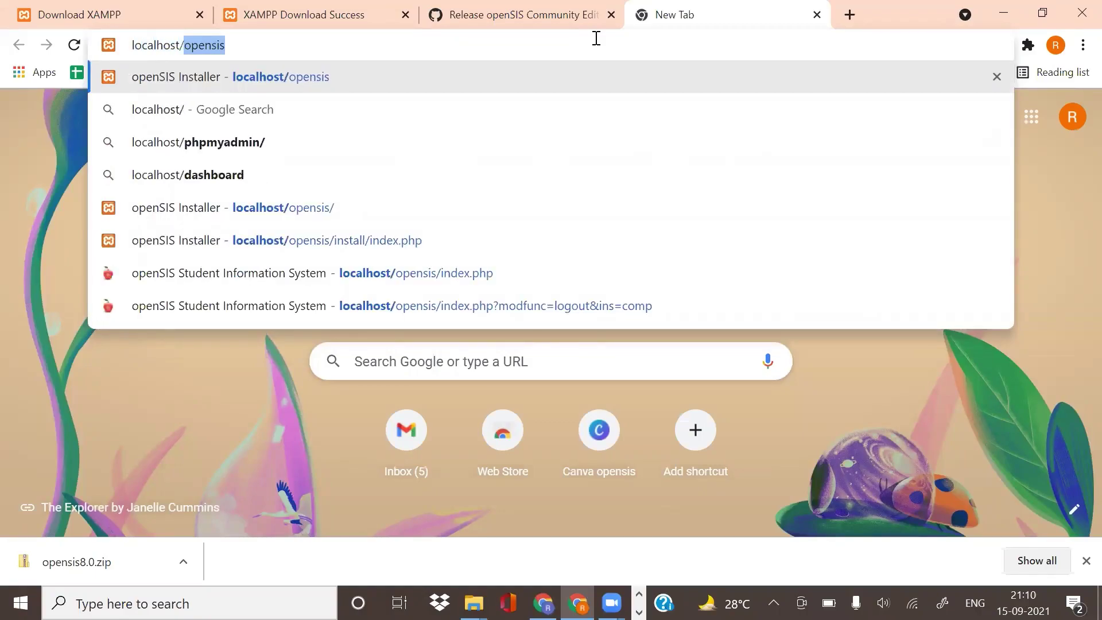
type("opensis")
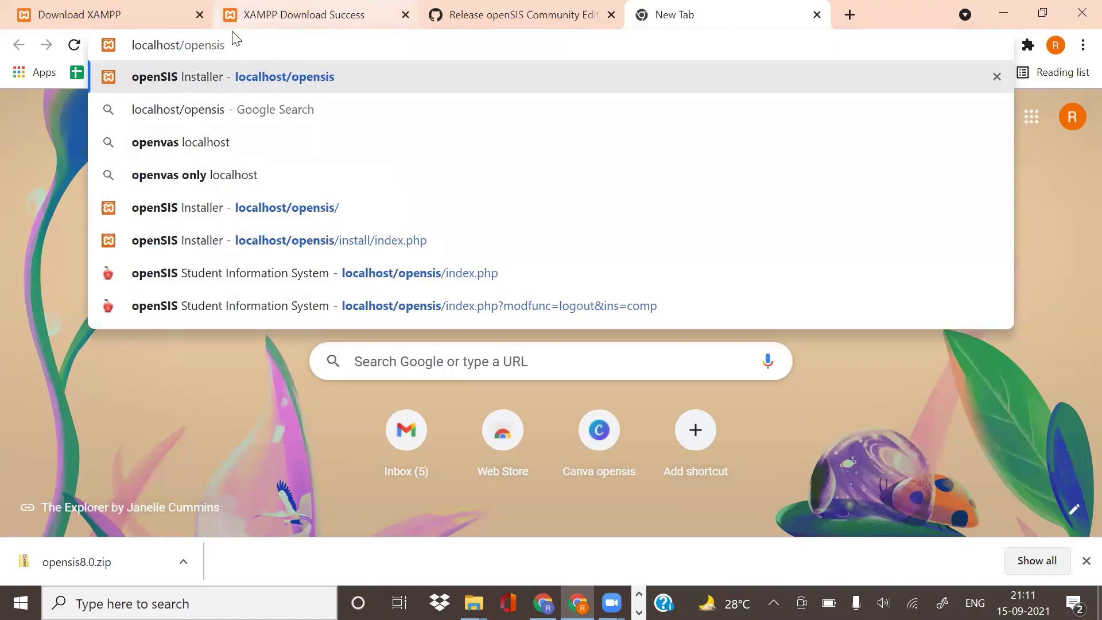
mouse_move(225, 45)
left_mouse_down()
mouse_move(190, 46)
mouse_move(237, 39)
left_mouse_up()
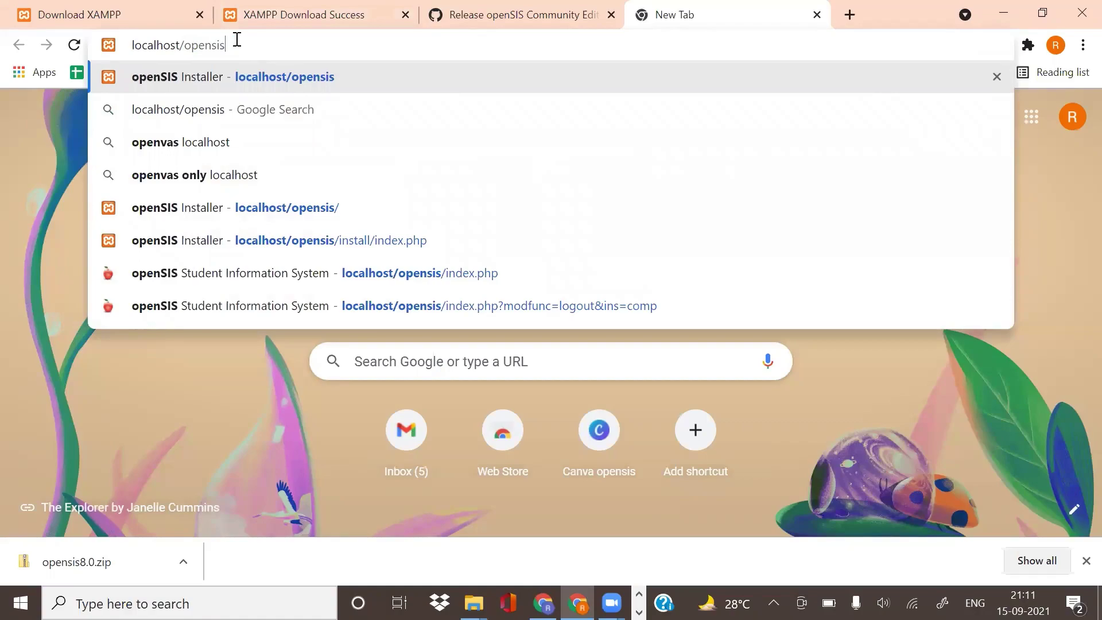
key("Return")
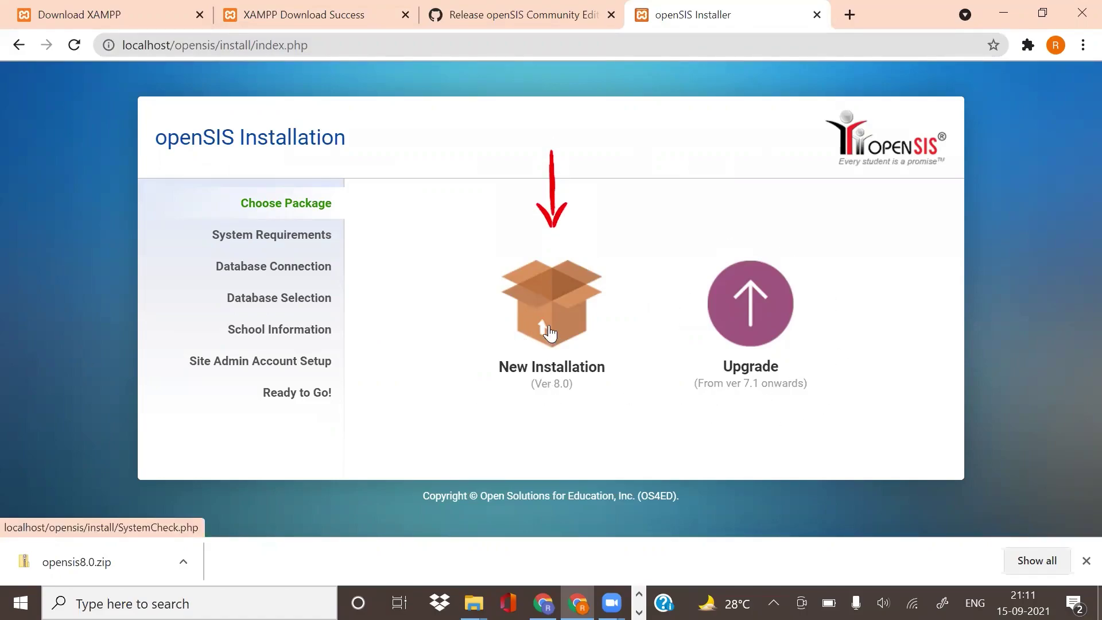
Step: Start a New Installation, keep the localhost port 3306 MySQL connection, and create database opensis
left_click(531, 356)
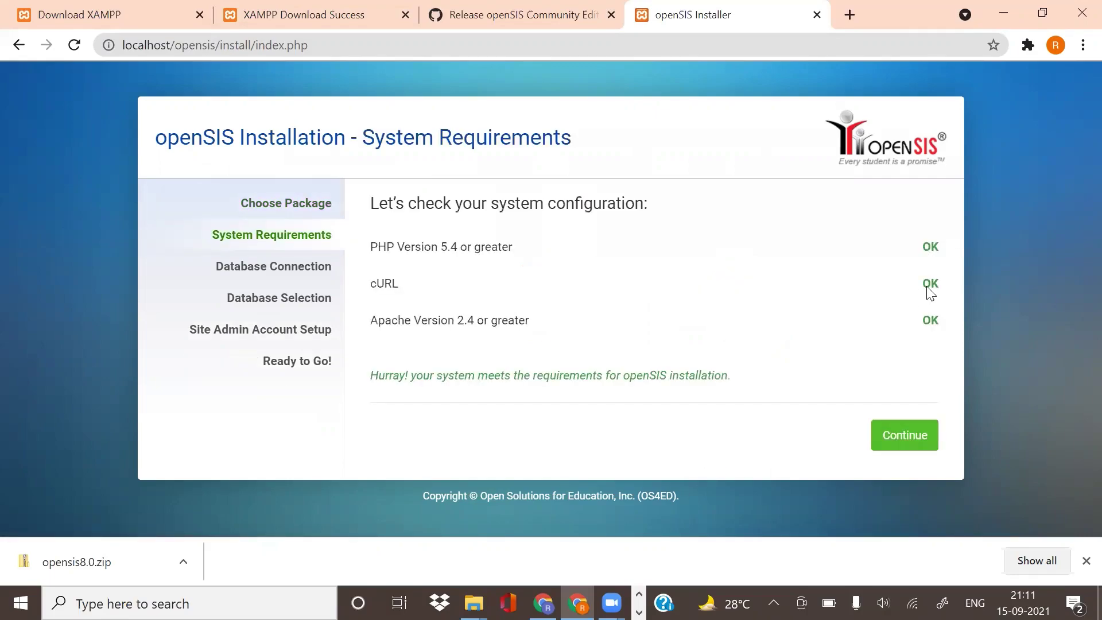
left_click(886, 440)
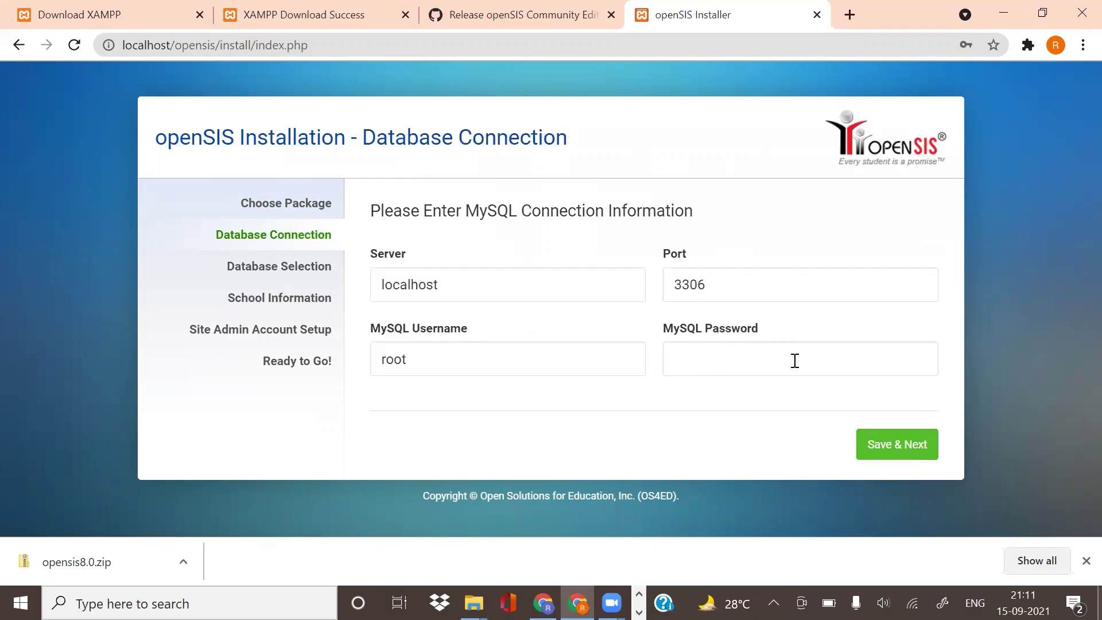
left_click(919, 446)
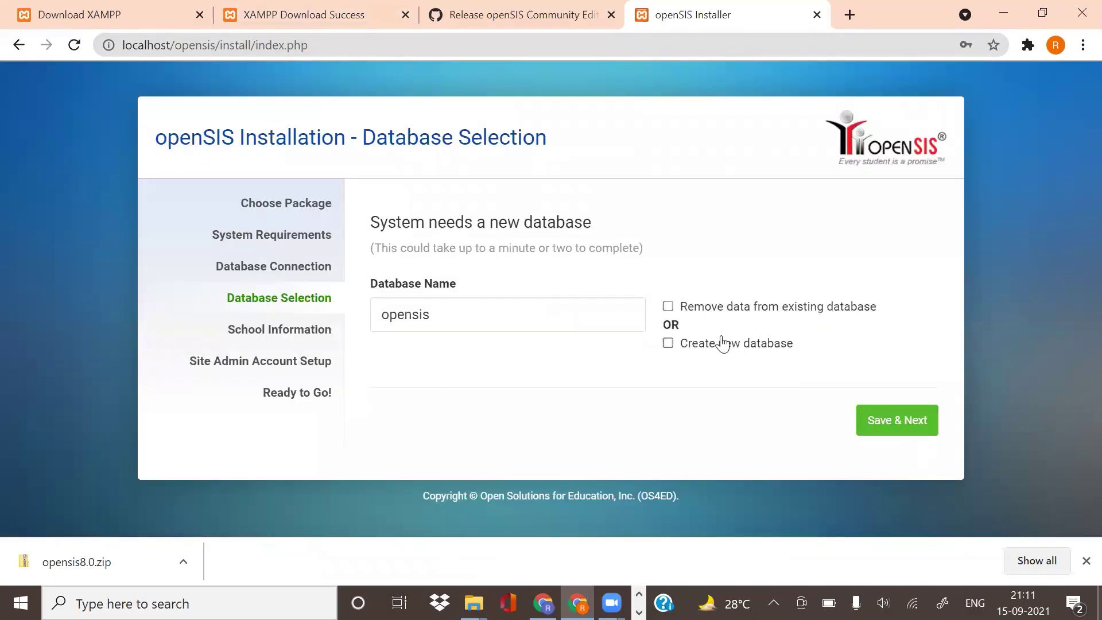
left_click(668, 344)
left_click(878, 425)
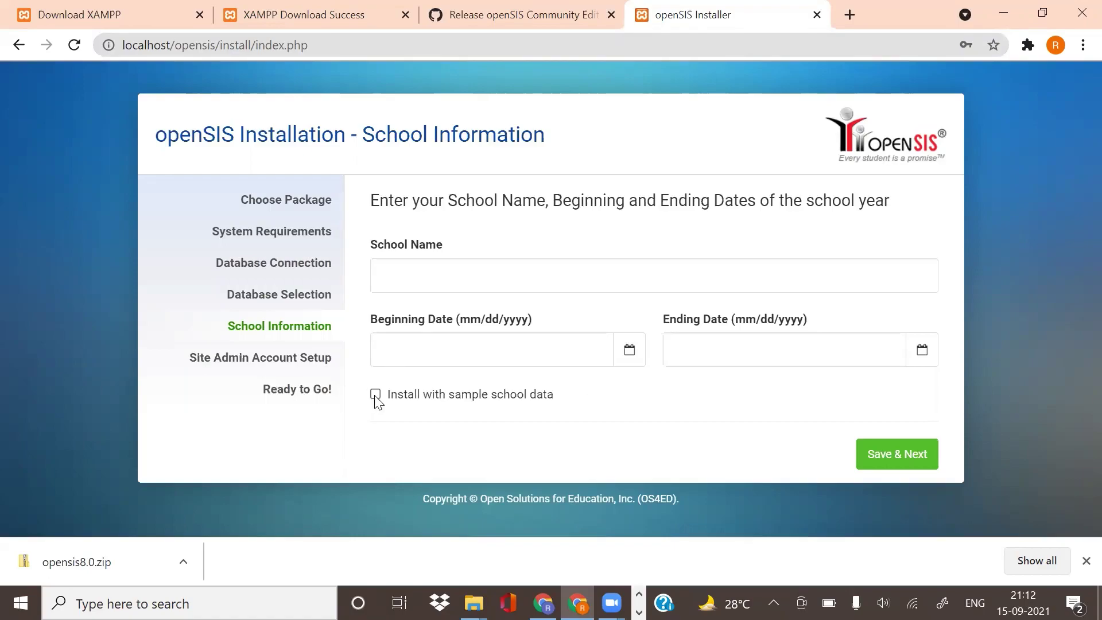
Step: Include sample school data and enter the site administrator's first and last name
left_click(376, 396)
left_click(921, 459)
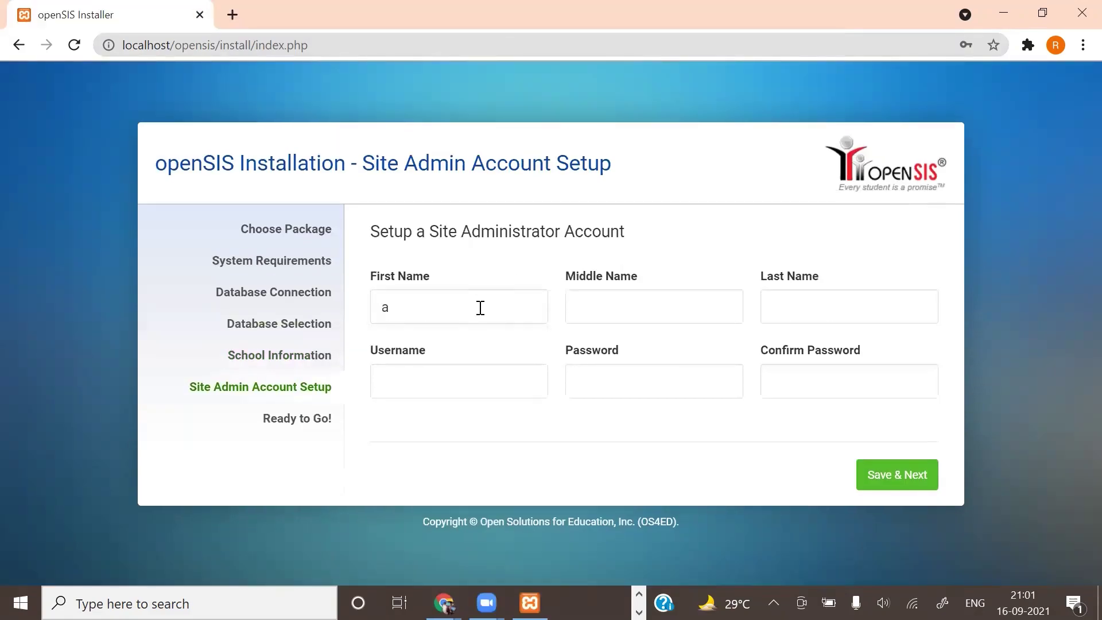
type("dmin")
left_click(790, 298)
type("test")
Step: Enter the administrator's username and password, then confirm the password
left_click(481, 378)
type("adm")
left_click(692, 381)
type("a")
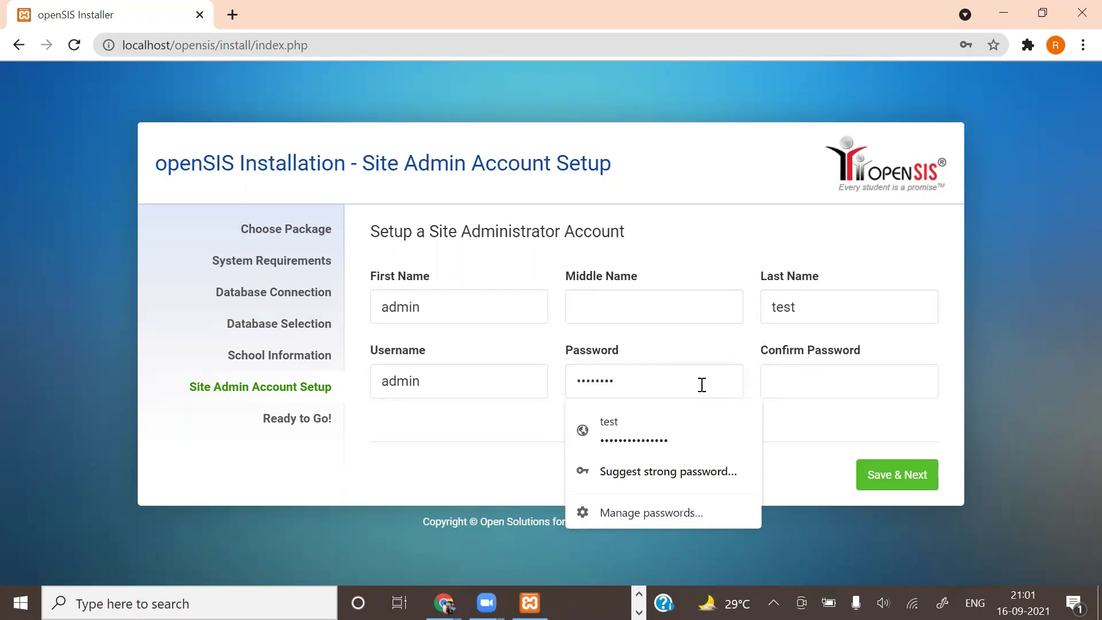
left_click(806, 389)
type("a")
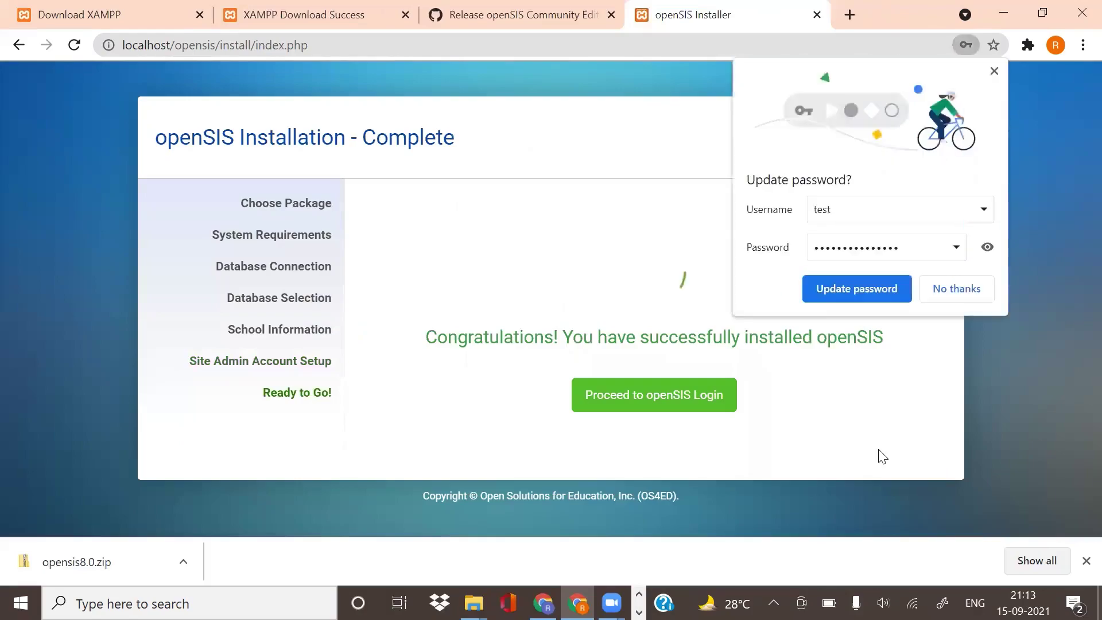
Step: Dismiss the saved-password prompt and log in as administrator to the Peachtree High School dashboard
left_click(861, 288)
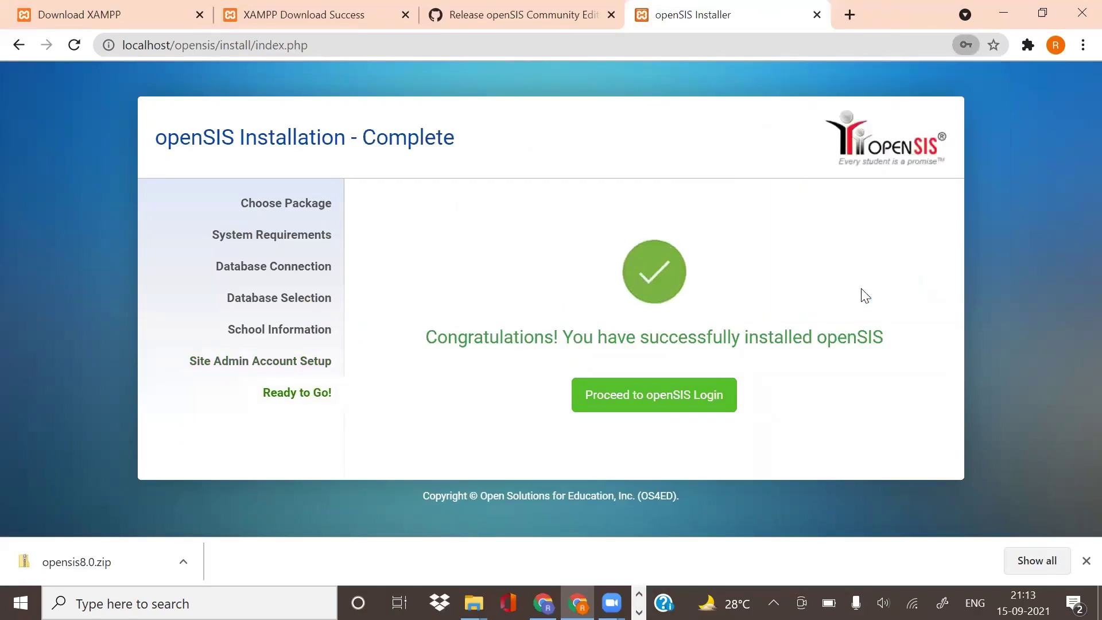
left_click(634, 403)
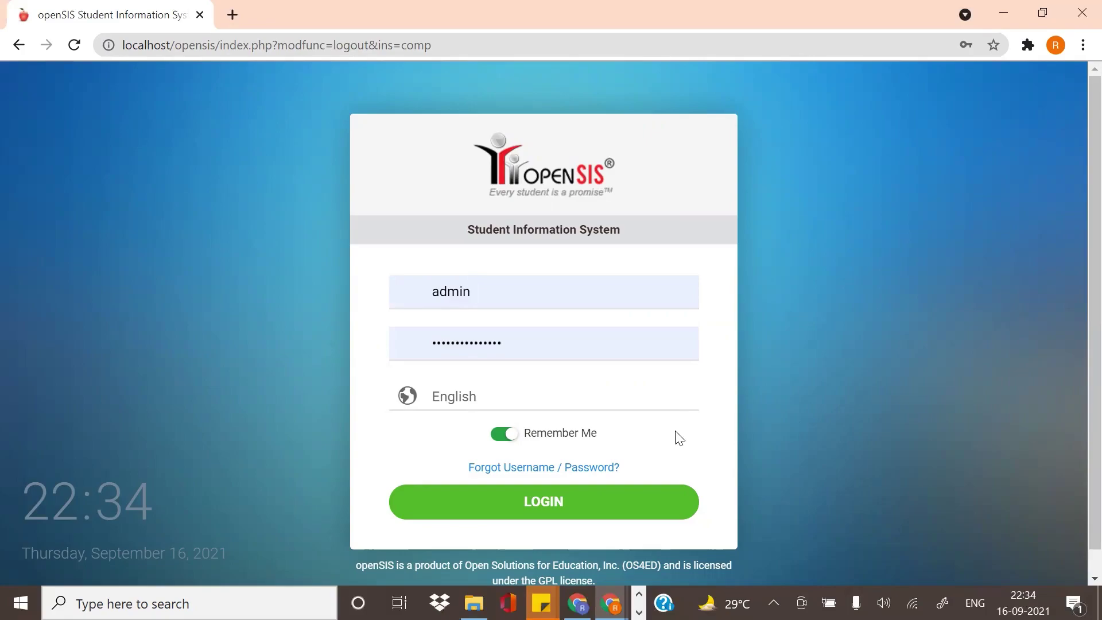
left_click(540, 507)
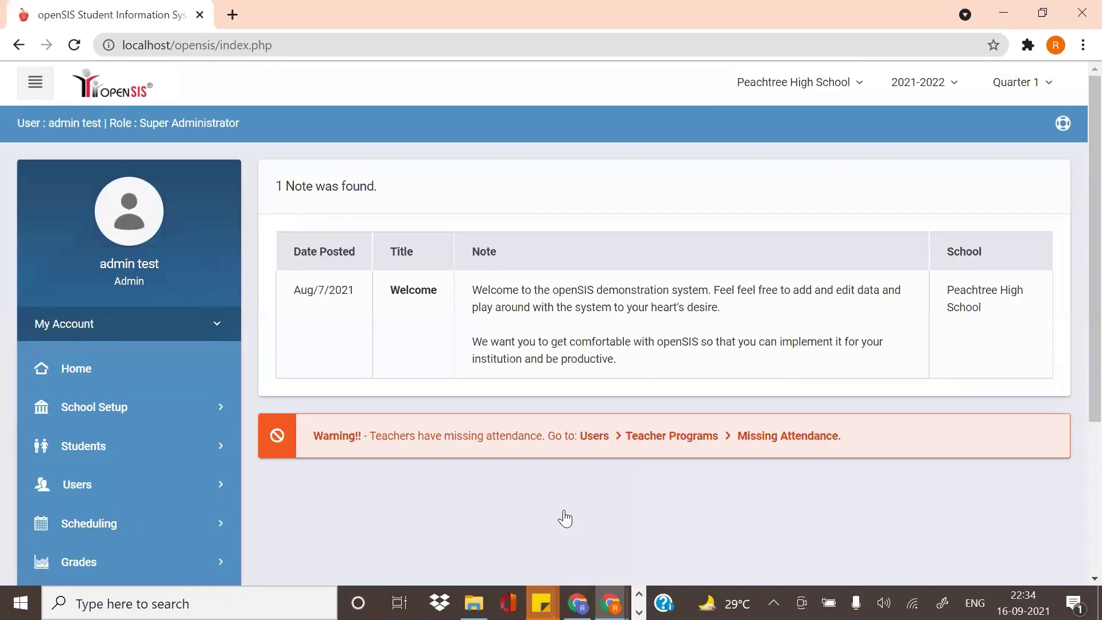
scroll(435, 495, "down", 4)
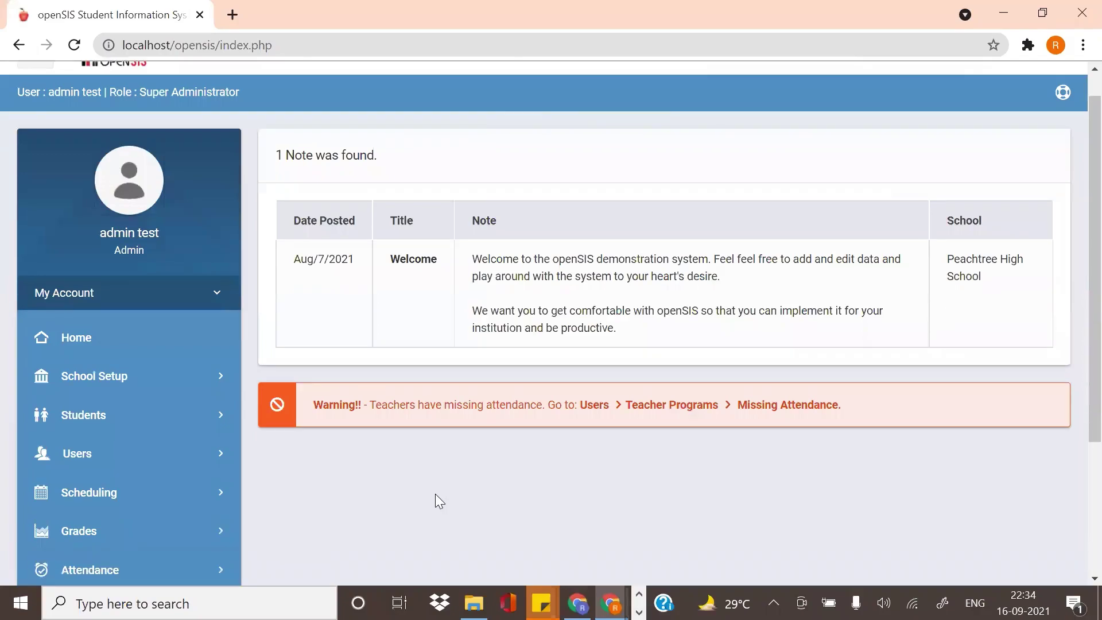
scroll(435, 495, "up", 4)
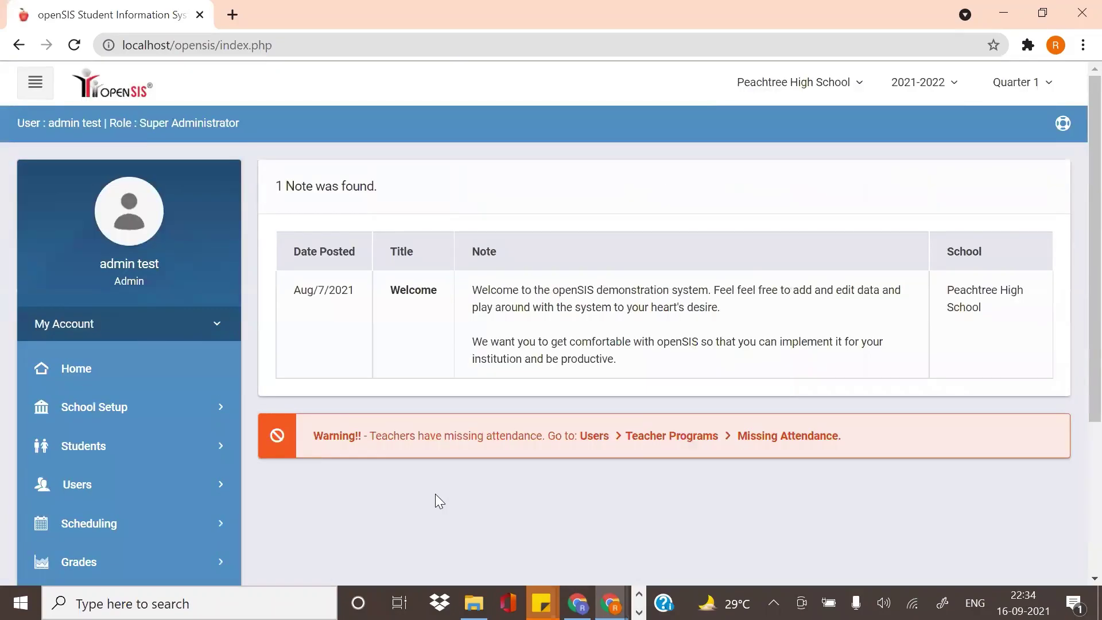